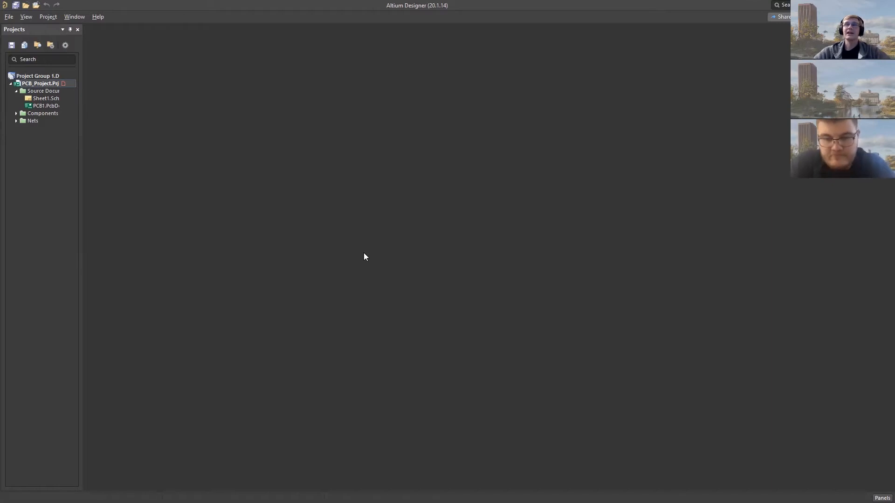
# - Open the Sheet1 schematic and move resistor R1 and the wire junction above it down by one grid square each
pyautogui.doubleClick(41, 99)
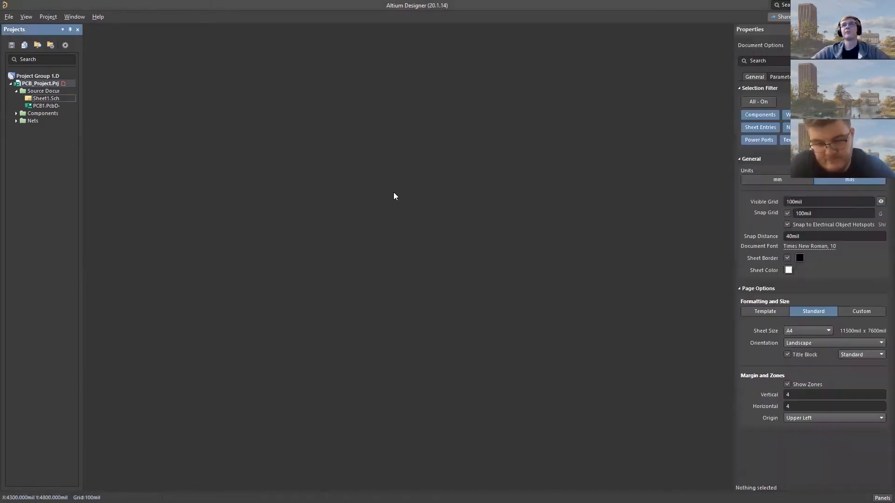
pyautogui.keyDown('ctrl'); pyautogui.scroll(3, 527, 208); pyautogui.keyUp('ctrl')
pyautogui.keyDown('ctrl'); pyautogui.scroll(2, 264, 241); pyautogui.keyUp('ctrl')
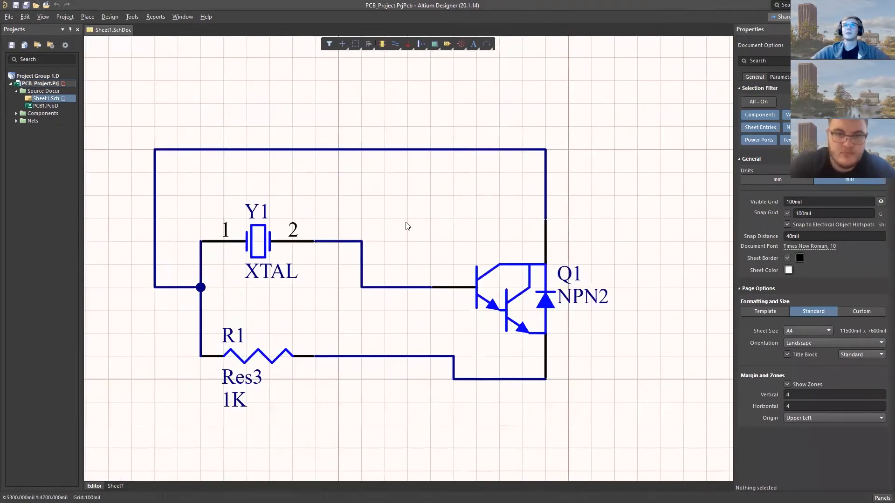
pyautogui.moveTo(405, 222); pyautogui.dragTo(414, 193, button='right')
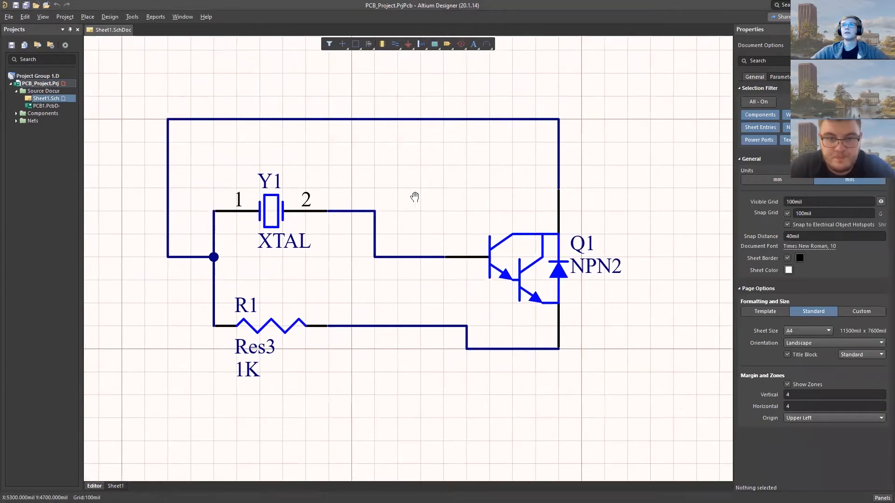
pyautogui.moveTo(329, 335); pyautogui.dragTo(328, 350)
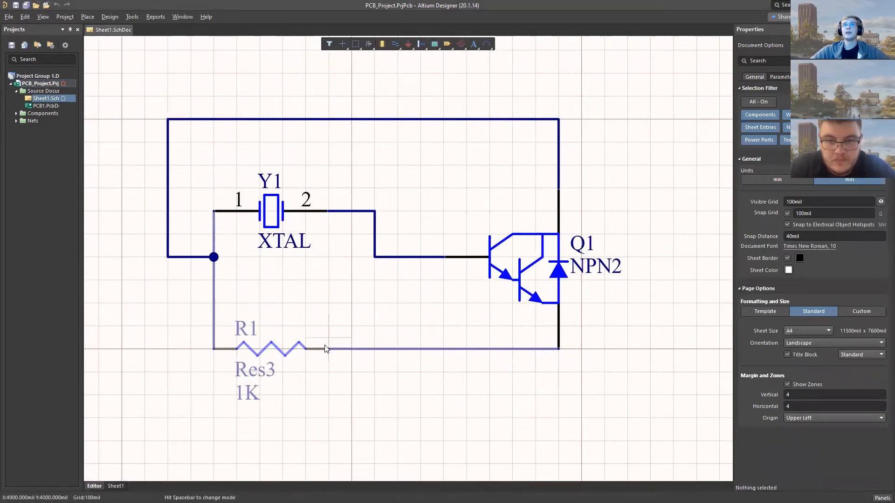
pyautogui.moveTo(203, 259); pyautogui.dragTo(194, 279)
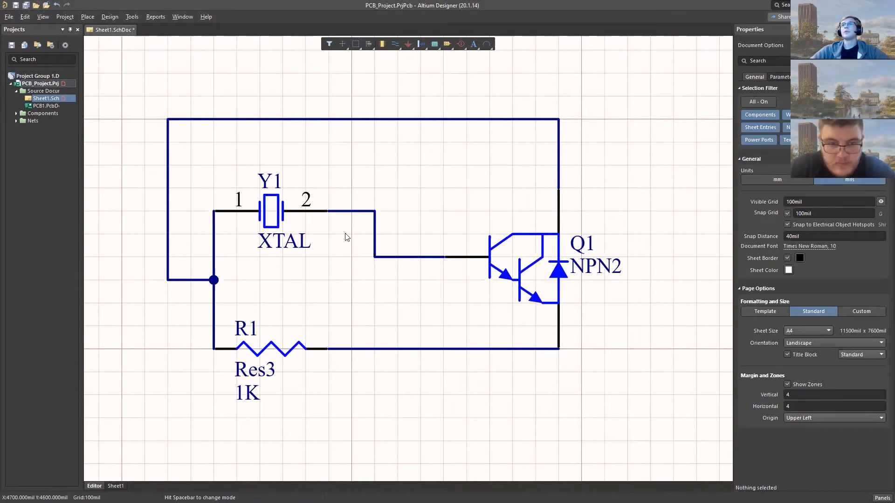
# - Inspect the models of transistor Q1 (NPN2) in the component library, showing its TO-226-AE footprint preview in 2D
pyautogui.click(569, 256)
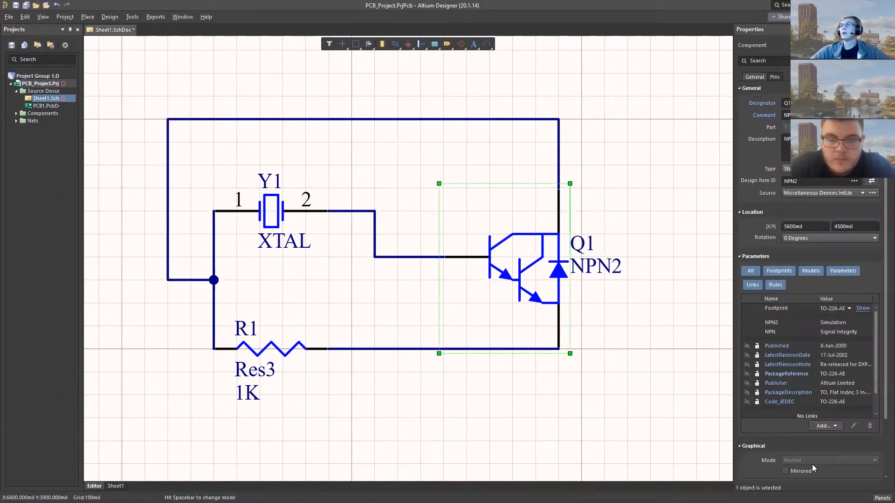
pyautogui.click(882, 498)
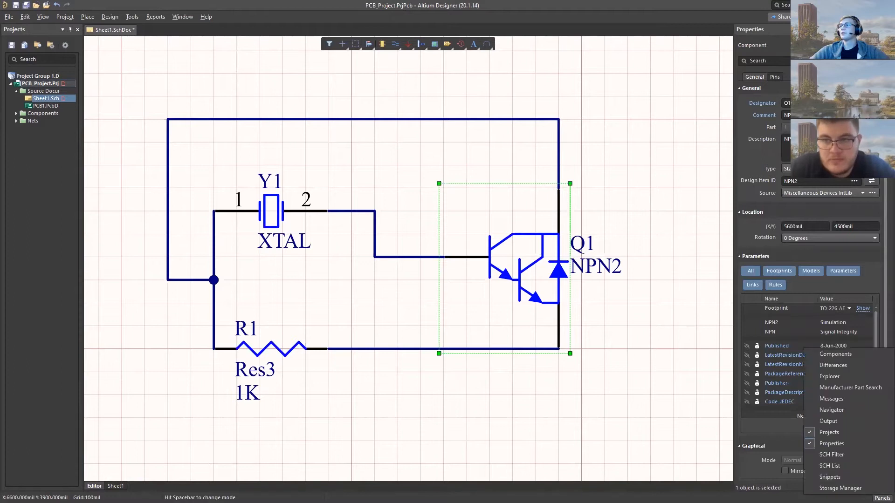
pyautogui.click(836, 353)
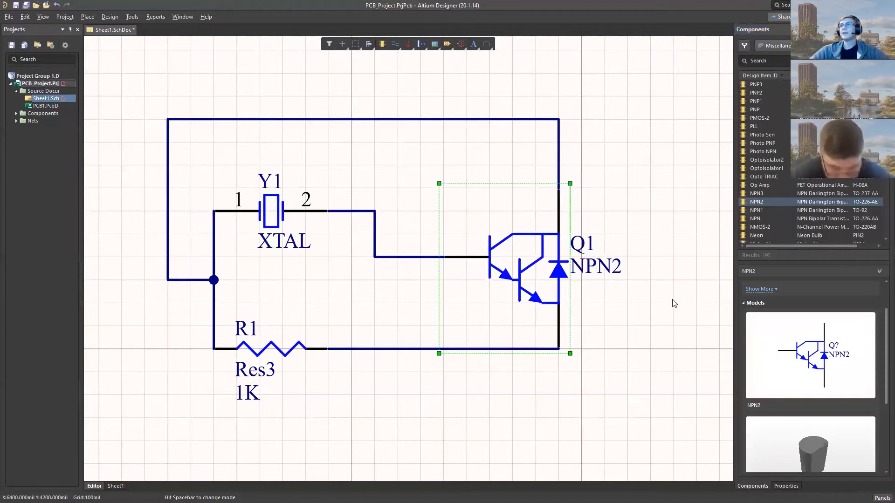
pyautogui.scroll(1, 545, 299)
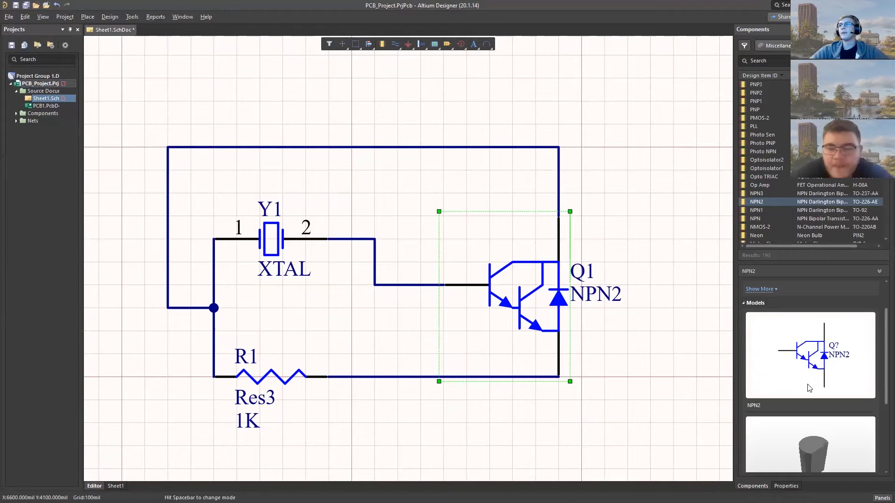
pyautogui.scroll(-2, 881, 350)
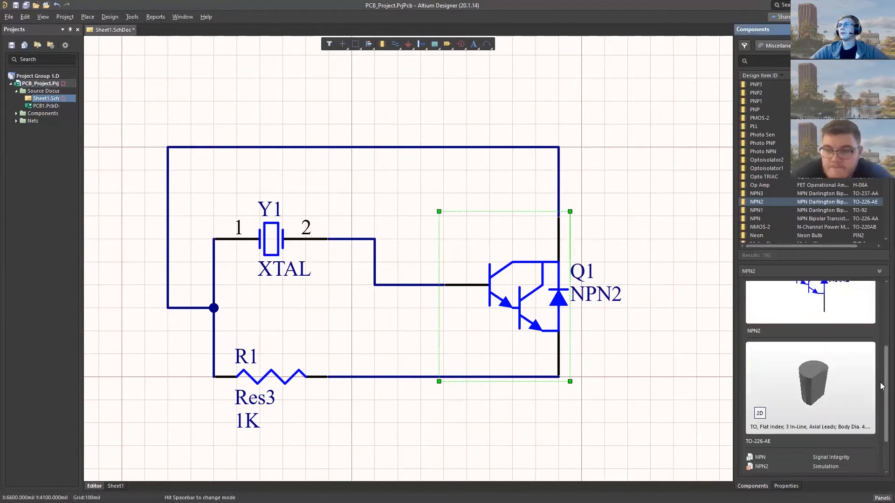
pyautogui.click(760, 413)
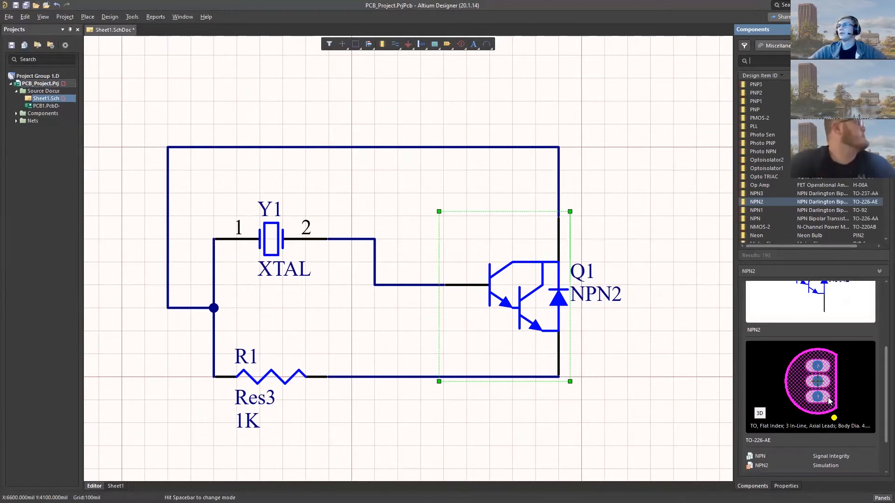
pyautogui.click(280, 382)
pyautogui.click(284, 380)
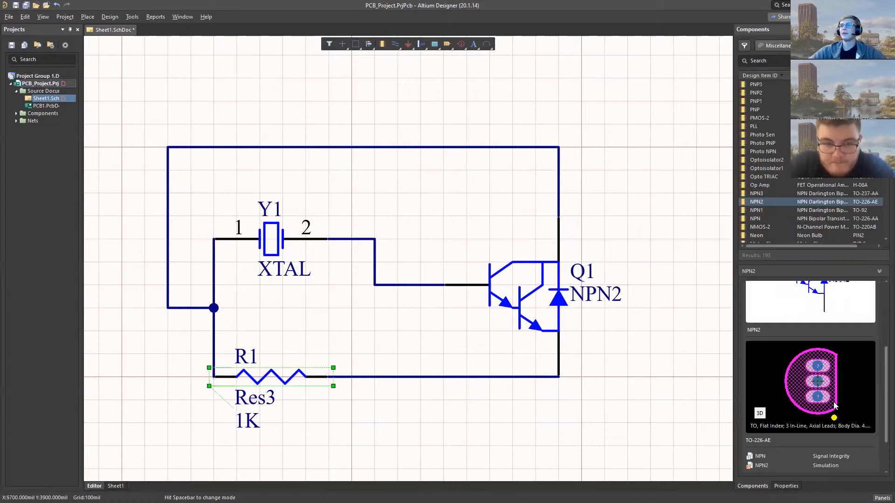
pyautogui.moveTo(883, 387)
pyautogui.mouseDown()
pyautogui.moveTo(883, 356)
pyautogui.moveTo(883, 380)
pyautogui.mouseUp()
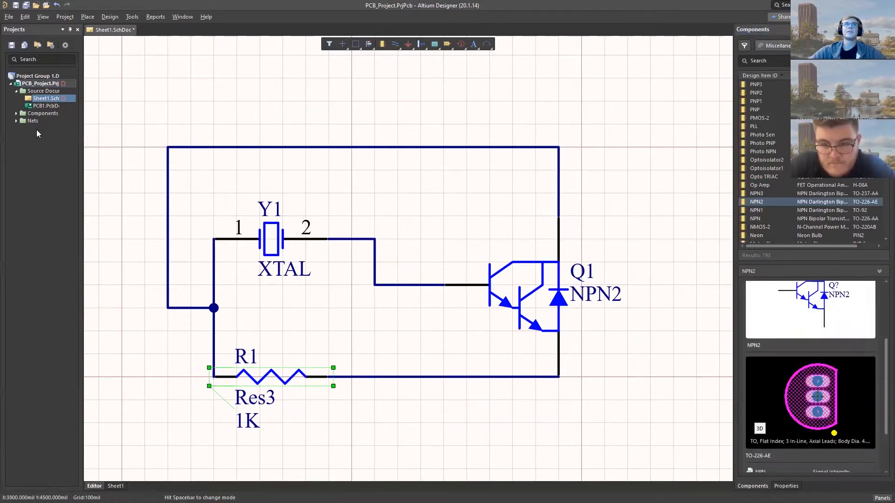
pyautogui.rightClick(41, 84)
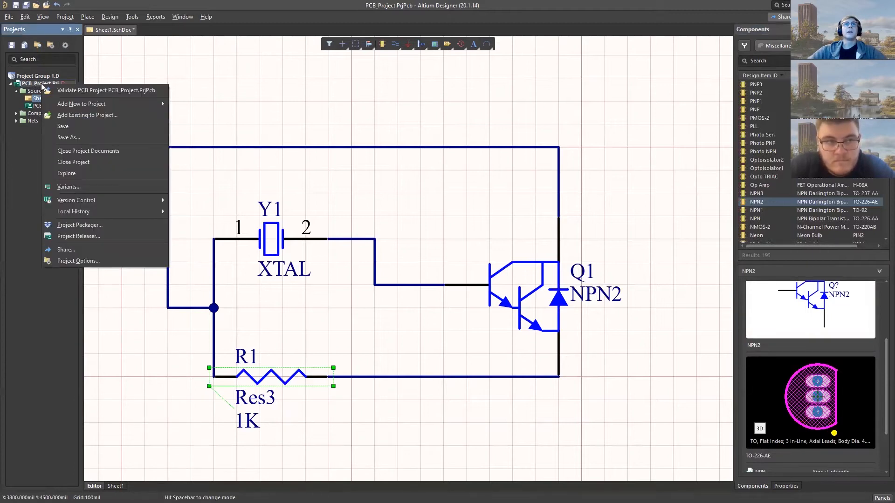
pyautogui.moveTo(112, 106)
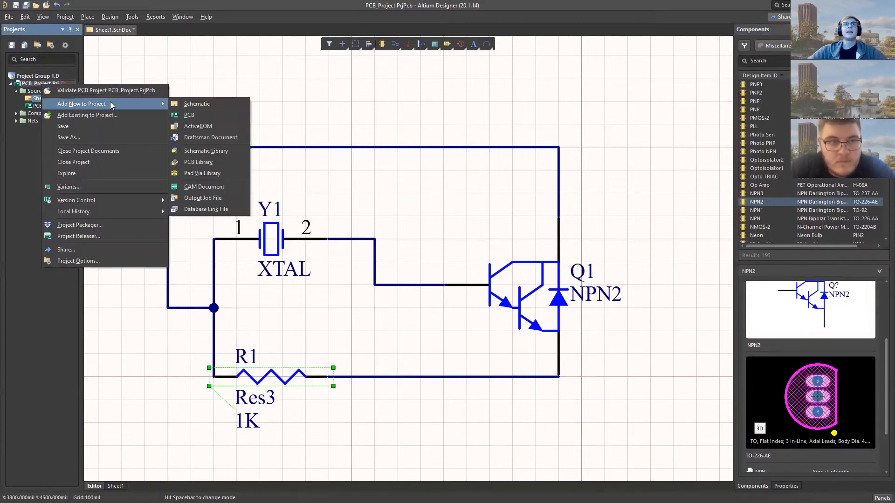
pyautogui.click(180, 115)
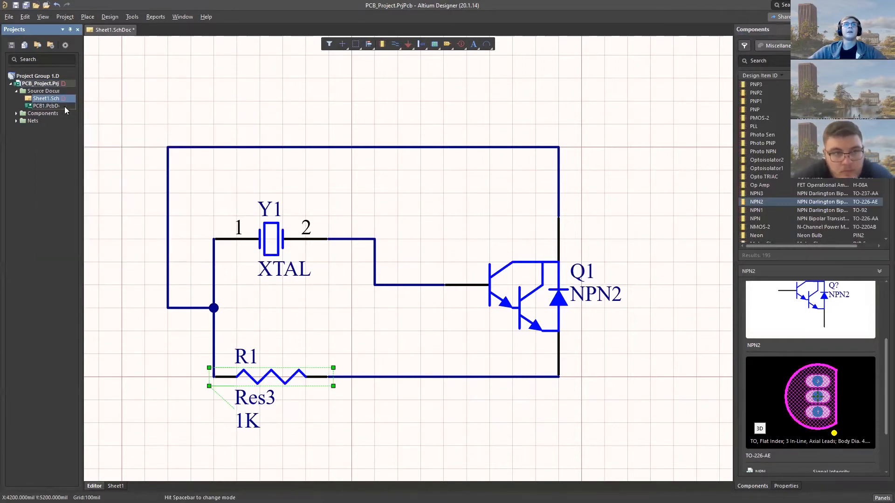
# - Open the PCB1 board document from the project and compare it with the Sheet1 schematic, ending on the board
pyautogui.doubleClick(39, 106)
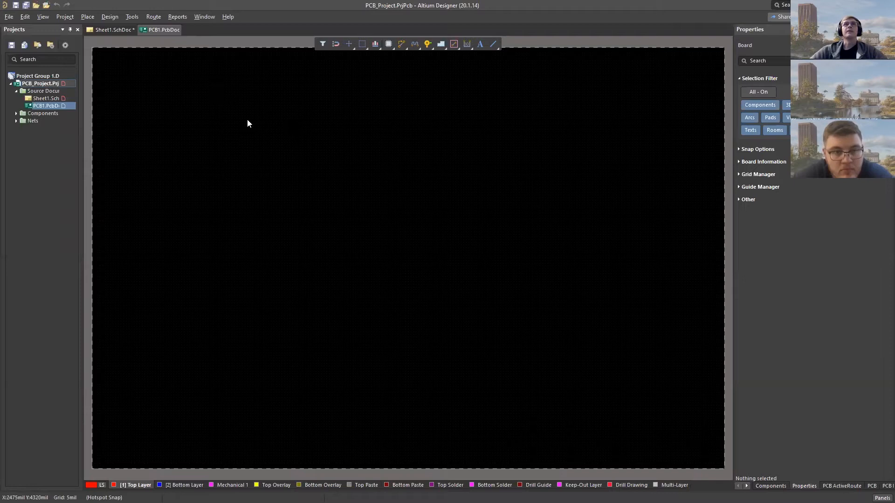
pyautogui.click(112, 30)
pyautogui.click(176, 124)
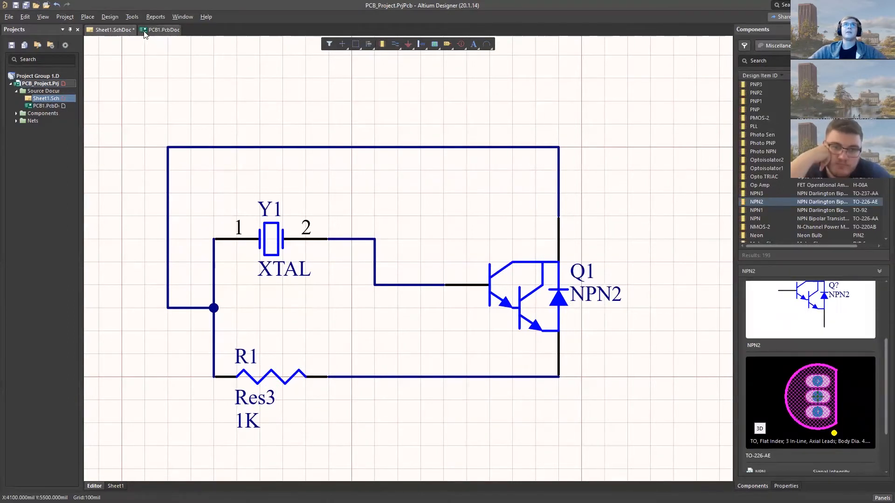
pyautogui.click(161, 30)
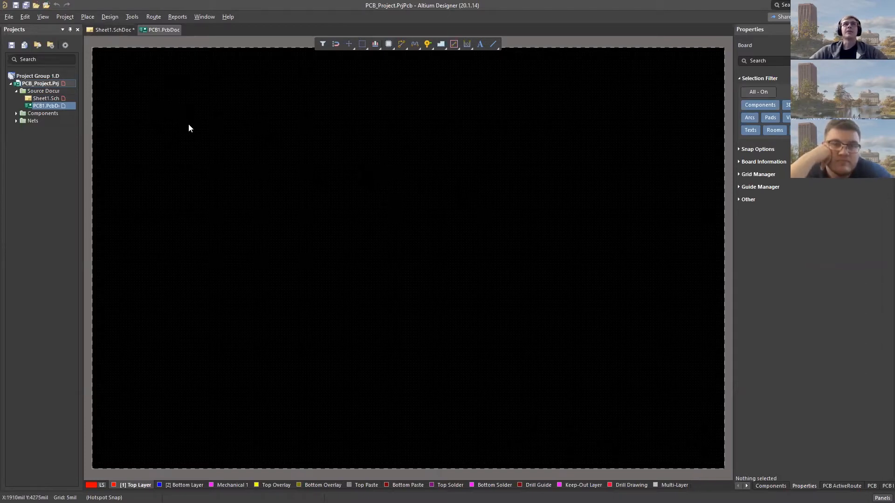
# - Set the PCB origin at the lower-left corner of the board outline
pyautogui.scroll(3, 358, 172)
pyautogui.scroll(-3, 357, 175)
pyautogui.keyDown('ctrl'); pyautogui.scroll(-4, 350, 157); pyautogui.keyUp('ctrl')
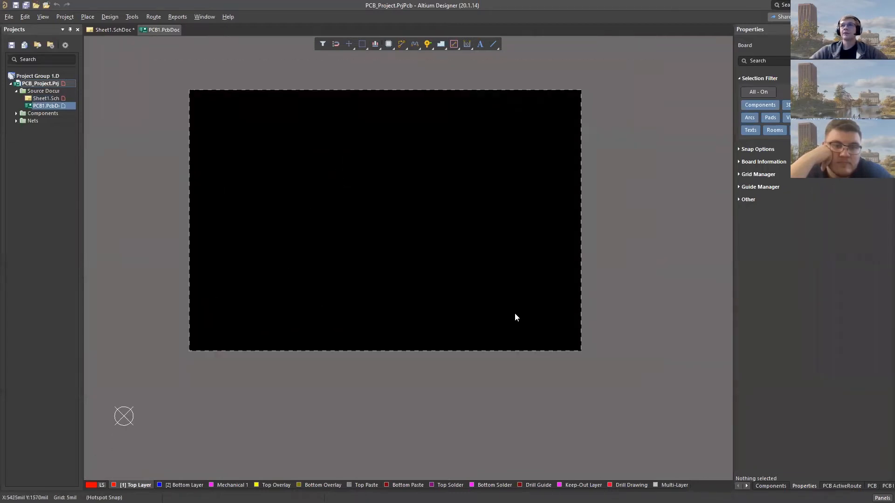
pyautogui.keyDown('ctrl'); pyautogui.scroll(8, 232, 206); pyautogui.keyUp('ctrl')
pyautogui.keyDown('ctrl'); pyautogui.scroll(-5, 235, 203); pyautogui.keyUp('ctrl')
pyautogui.keyDown('ctrl'); pyautogui.scroll(-3, 122, 420); pyautogui.keyUp('ctrl')
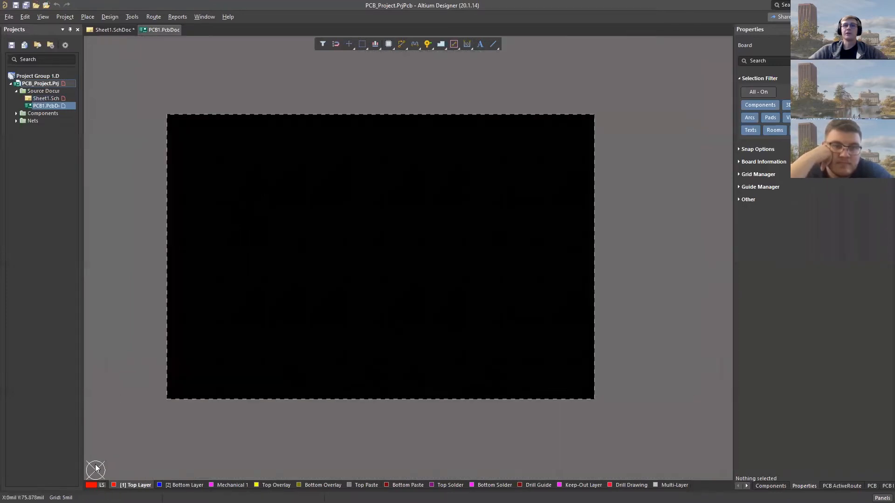
pyautogui.keyDown('ctrl'); pyautogui.scroll(1, 92, 472); pyautogui.keyUp('ctrl')
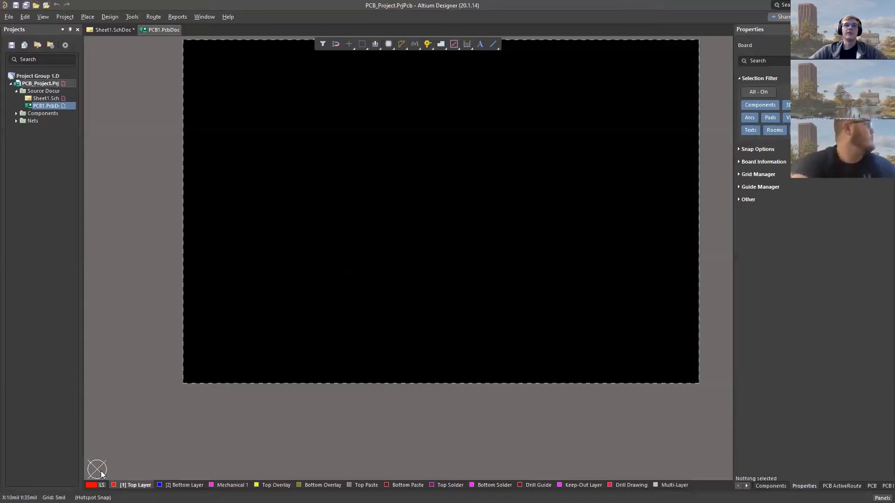
pyautogui.click(25, 18)
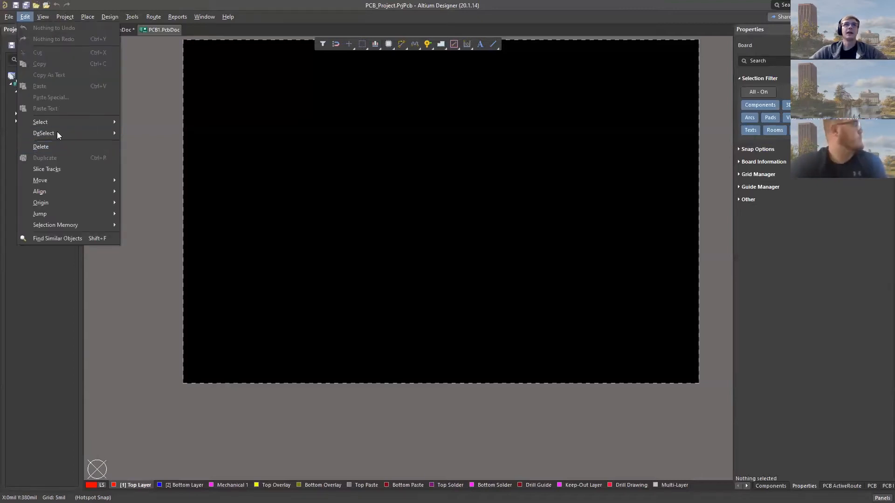
pyautogui.moveTo(74, 200)
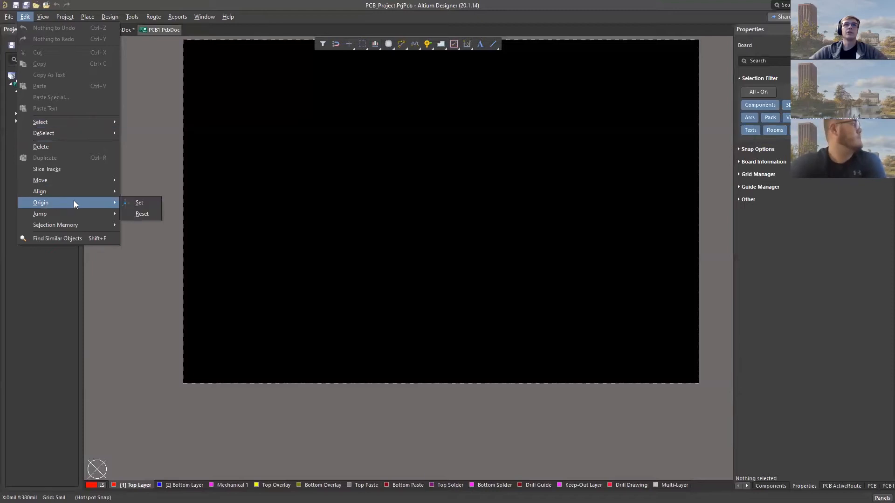
pyautogui.click(142, 203)
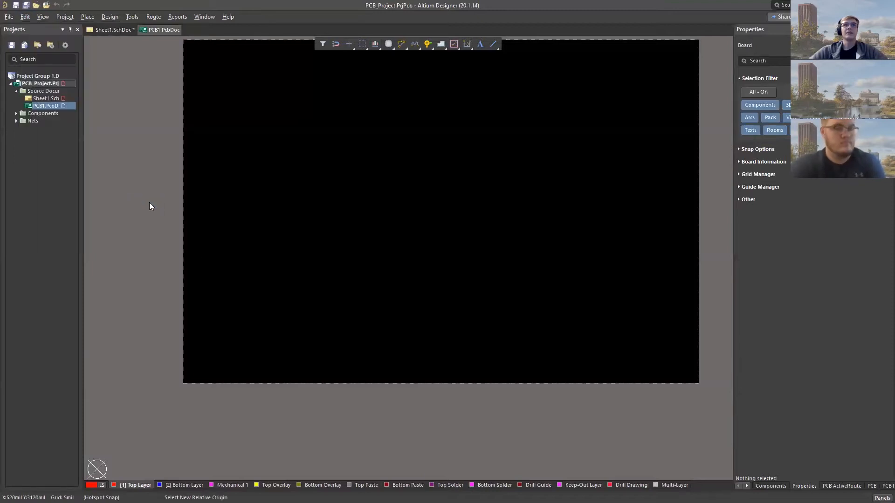
pyautogui.click(182, 384)
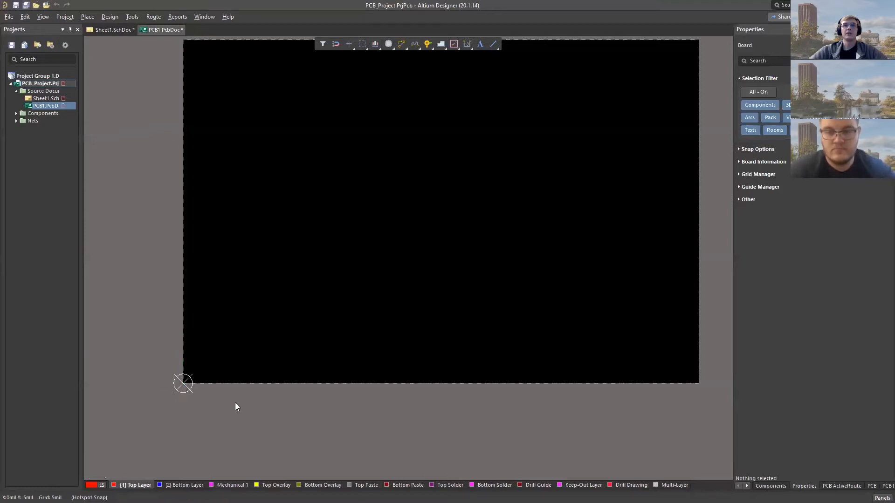
pyautogui.scroll(3, 182, 405)
pyautogui.scroll(-3, 177, 403)
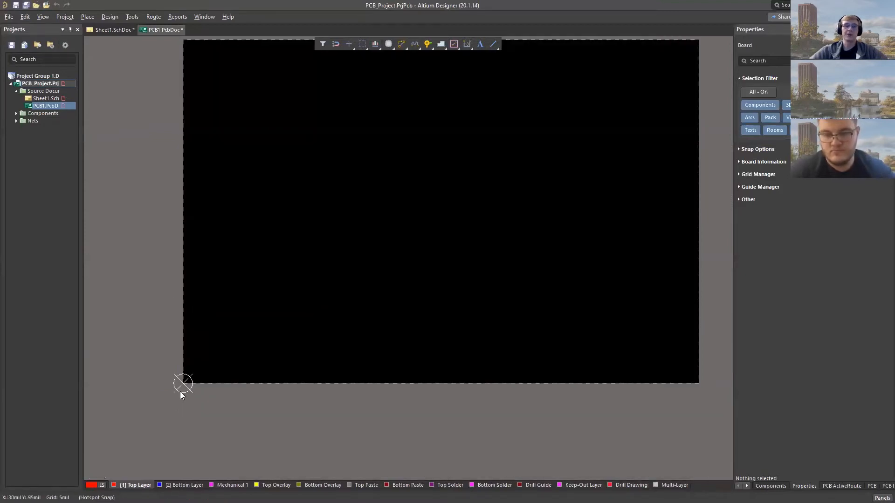
pyautogui.keyDown('ctrl'); pyautogui.scroll(1, 180, 387); pyautogui.keyUp('ctrl')
pyautogui.keyDown('ctrl'); pyautogui.scroll(-3, 184, 382); pyautogui.keyUp('ctrl')
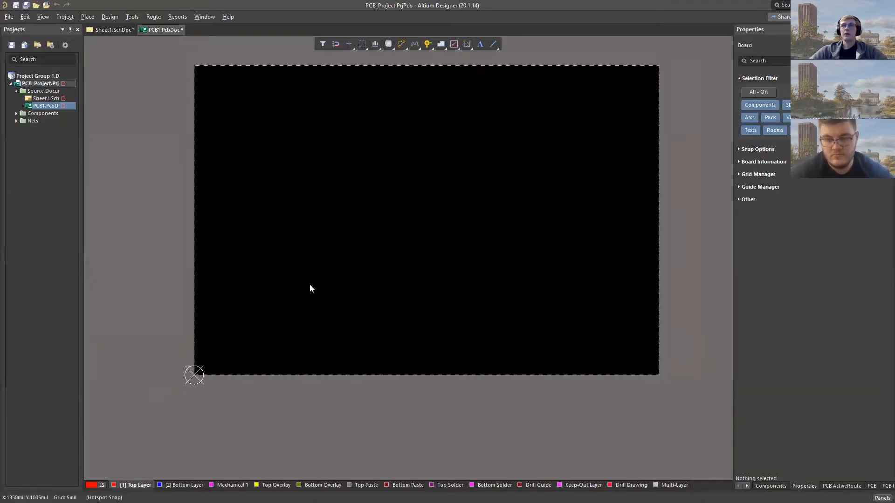
pyautogui.moveTo(359, 260); pyautogui.dragTo(331, 283, button='right')
pyautogui.scroll(2, 331, 281)
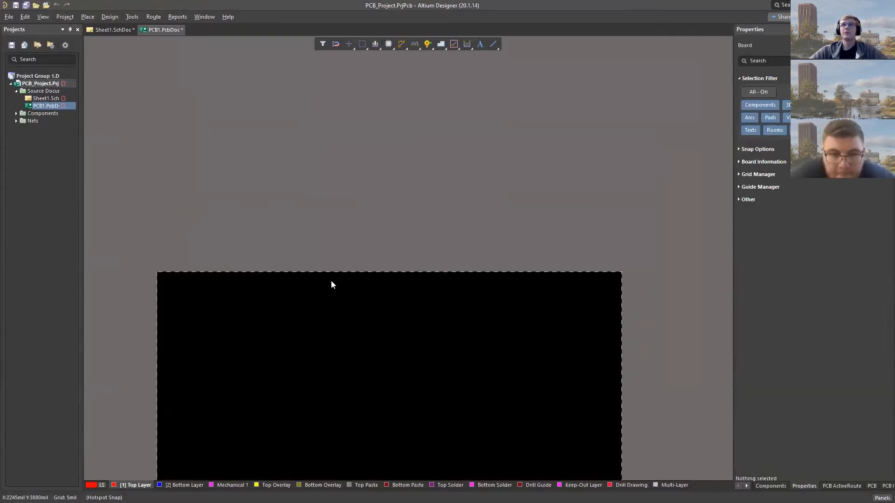
pyautogui.scroll(-6, 331, 280)
pyautogui.scroll(1, 331, 279)
pyautogui.keyDown('shift'); pyautogui.scroll(-3, 329, 276); pyautogui.keyUp('shift')
pyautogui.keyDown('shift'); pyautogui.scroll(3, 329, 276); pyautogui.keyUp('shift')
pyautogui.keyDown('shift'); pyautogui.scroll(1, 329, 276); pyautogui.keyUp('shift')
pyautogui.keyDown('shift'); pyautogui.scroll(-1, 329, 276); pyautogui.keyUp('shift')
pyautogui.keyDown('ctrl'); pyautogui.scroll(3, 336, 249); pyautogui.keyUp('ctrl')
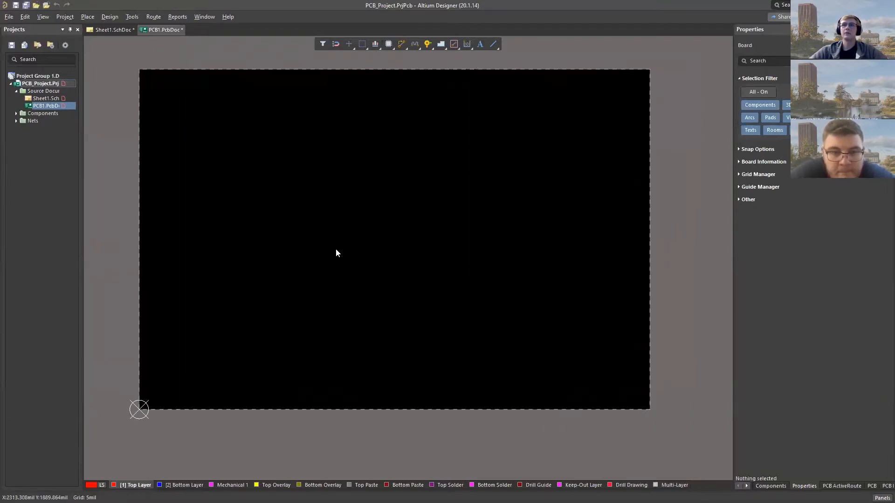
pyautogui.keyDown('ctrl'); pyautogui.scroll(-4, 336, 250); pyautogui.keyUp('ctrl')
pyautogui.keyDown('ctrl'); pyautogui.scroll(2, 336, 249); pyautogui.keyUp('ctrl')
pyautogui.keyDown('ctrl'); pyautogui.scroll(-1, 335, 252); pyautogui.keyUp('ctrl')
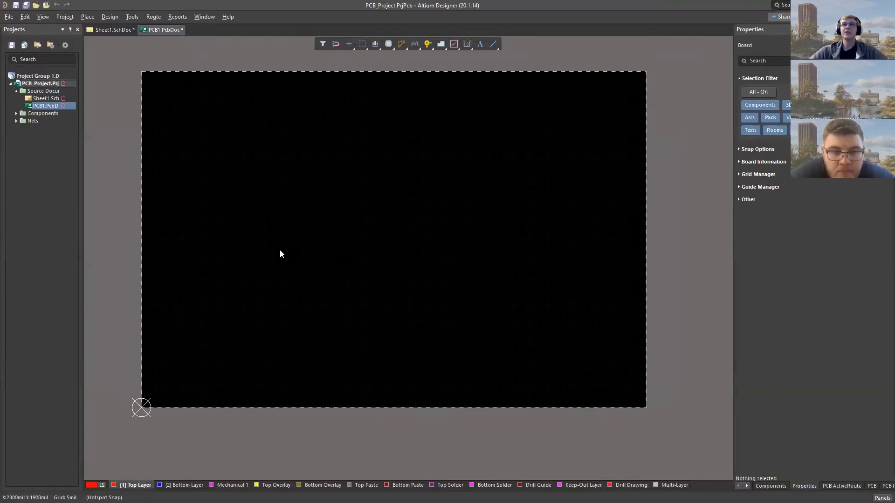
pyautogui.moveTo(182, 316); pyautogui.dragTo(156, 354, button='right')
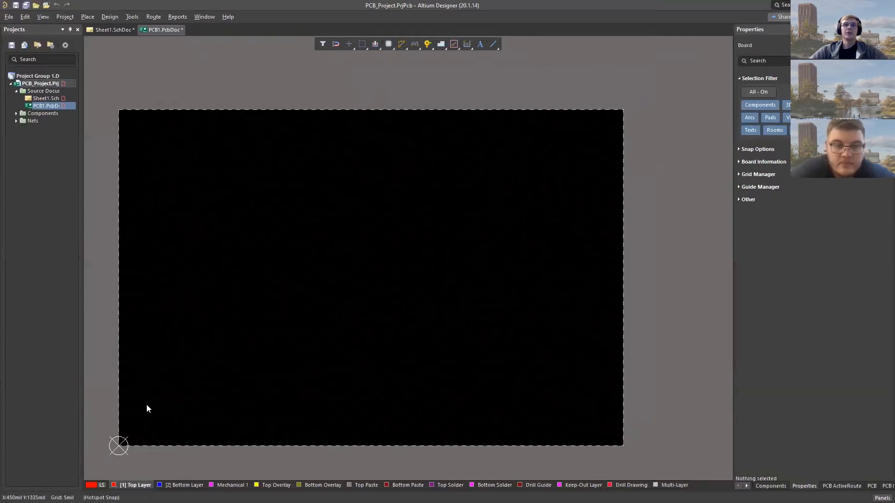
pyautogui.moveTo(176, 400); pyautogui.dragTo(212, 380, button='right')
pyautogui.keyDown('ctrl'); pyautogui.scroll(1, 158, 406); pyautogui.keyUp('ctrl')
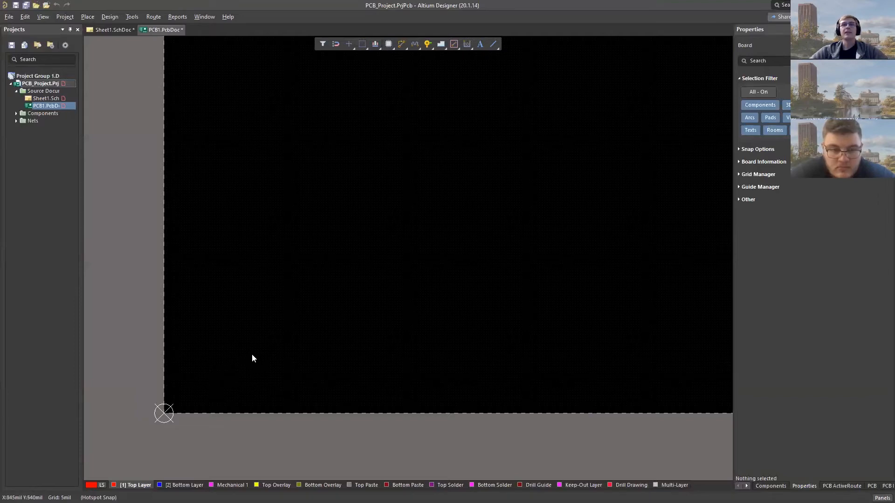
pyautogui.keyDown('ctrl'); pyautogui.scroll(-1, 240, 360); pyautogui.keyUp('ctrl')
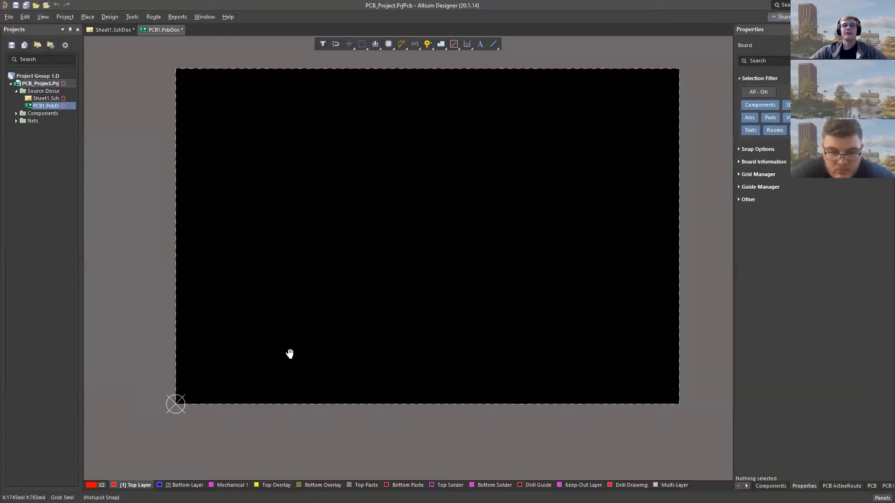
pyautogui.moveTo(289, 353); pyautogui.dragTo(253, 363, button='right')
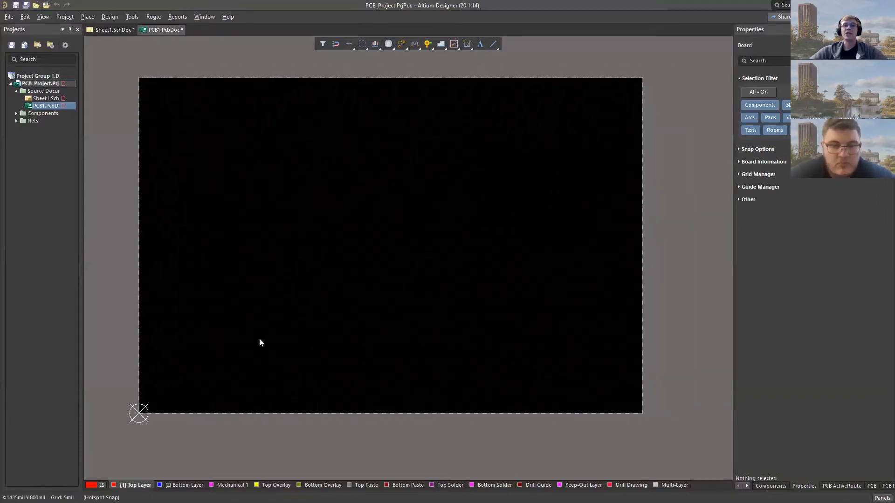
# - Set the snap grid to 100 mil and redefine the board shape as a 3000 × 3000 mil square starting at the origin
pyautogui.press('g')
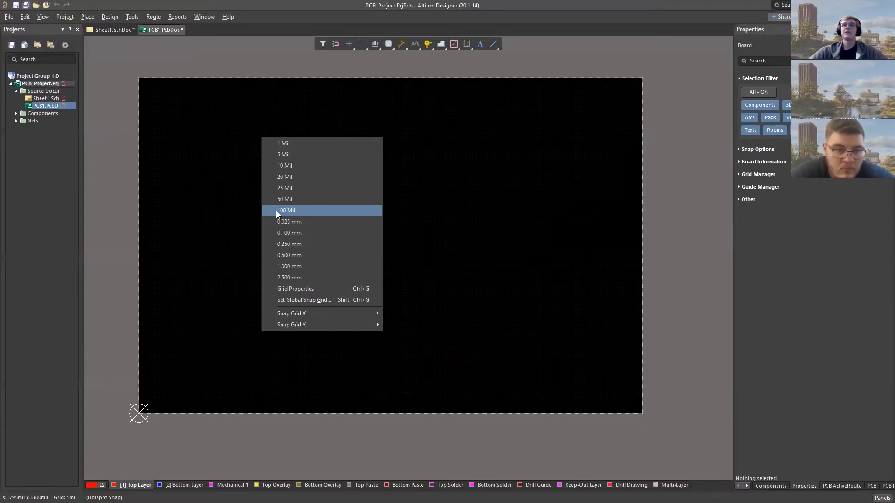
pyautogui.click(307, 210)
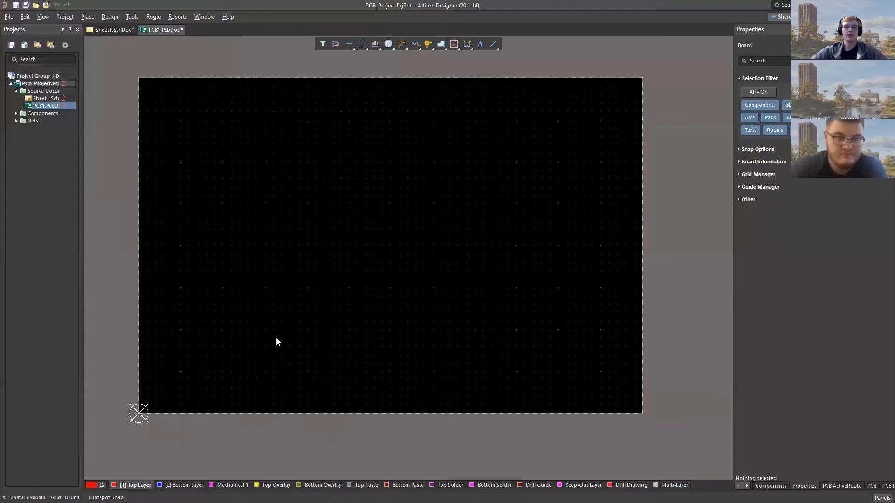
pyautogui.press('1')
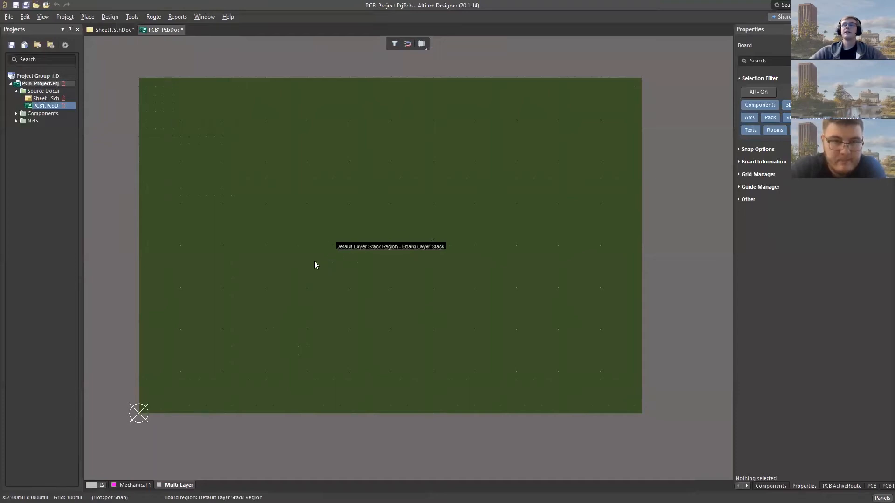
pyautogui.moveTo(273, 252); pyautogui.dragTo(246, 251, button='right')
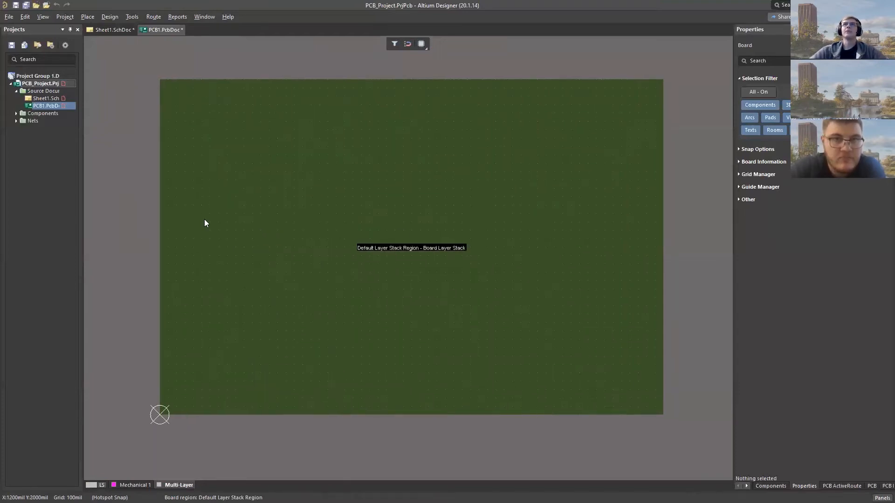
pyautogui.click(111, 17)
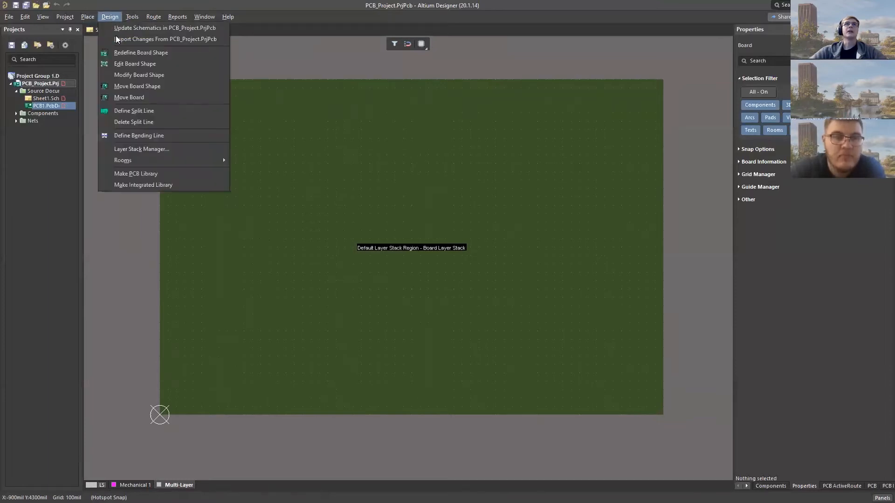
pyautogui.click(135, 54)
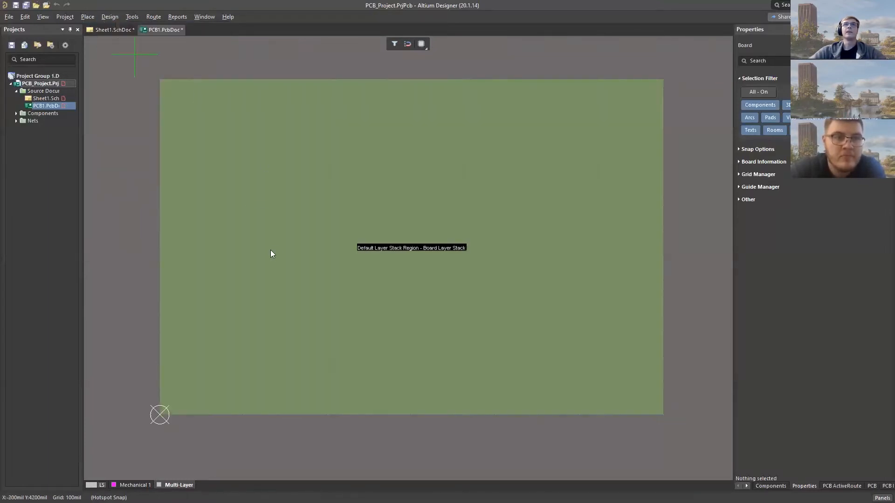
pyautogui.click(159, 415)
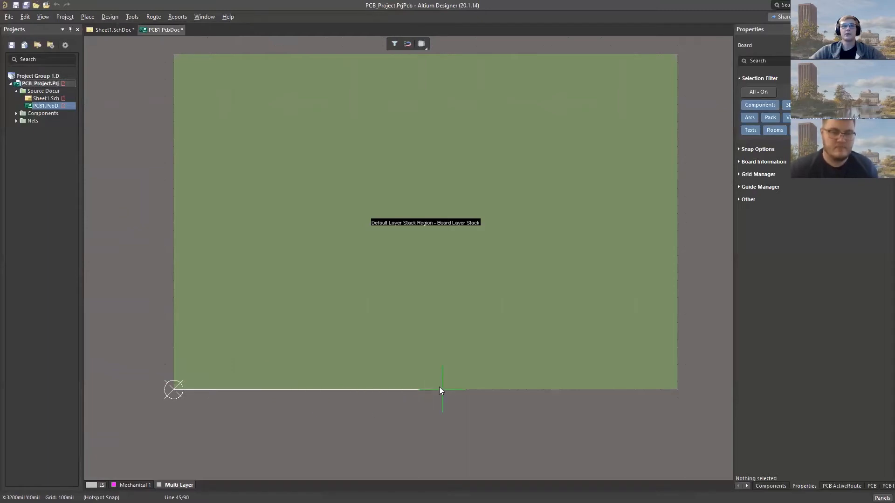
pyautogui.click(427, 389)
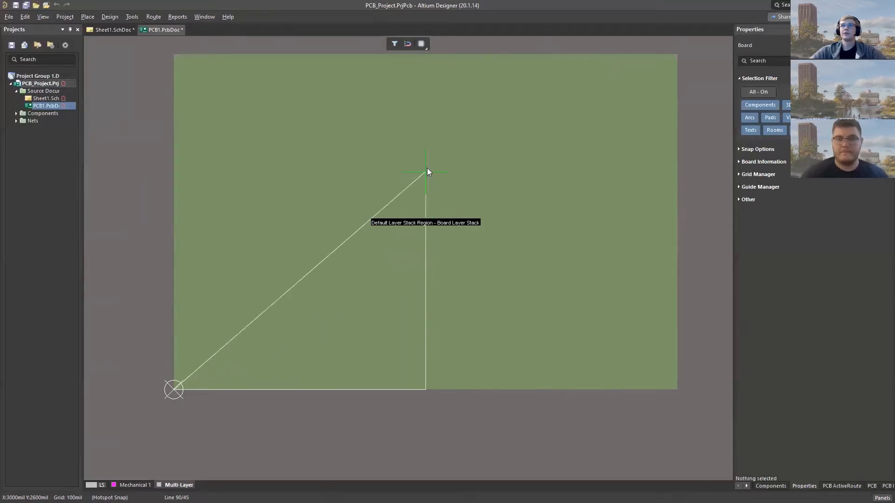
pyautogui.click(424, 138)
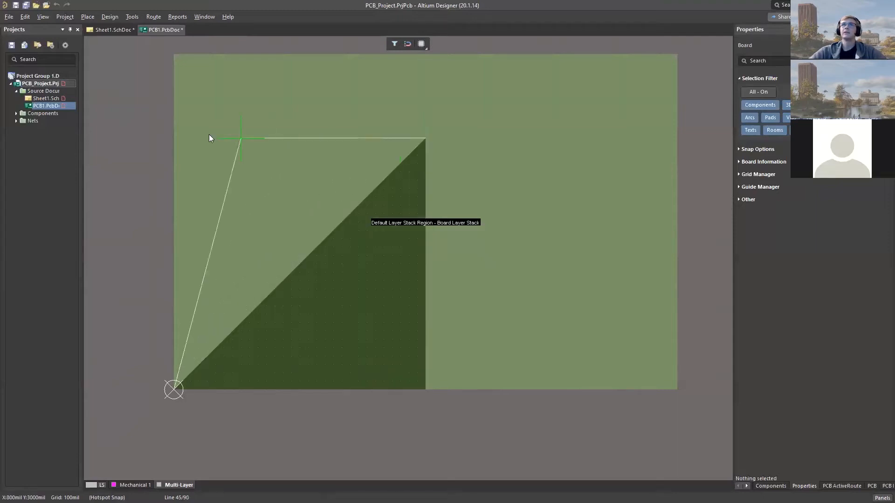
pyautogui.click(172, 138)
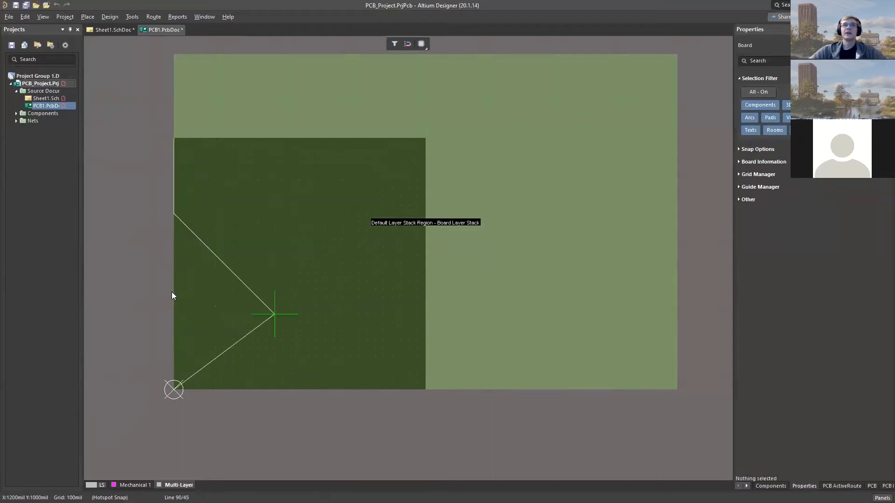
pyautogui.rightClick(175, 315)
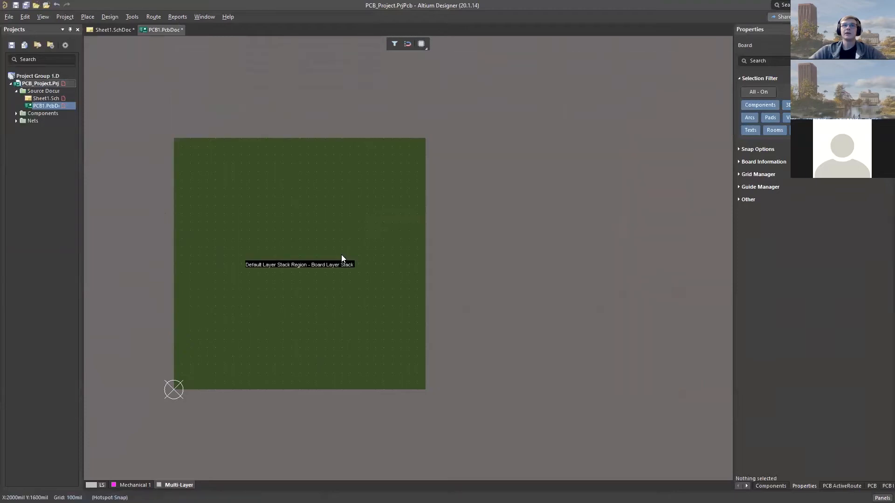
# - Inspect the redefined square board in the 2D and 3D views, ending in the 2D layout view
pyautogui.scroll(1, 183, 164)
pyautogui.scroll(-1, 182, 158)
pyautogui.keyDown('ctrl'); pyautogui.scroll(2, 164, 169); pyautogui.keyUp('ctrl')
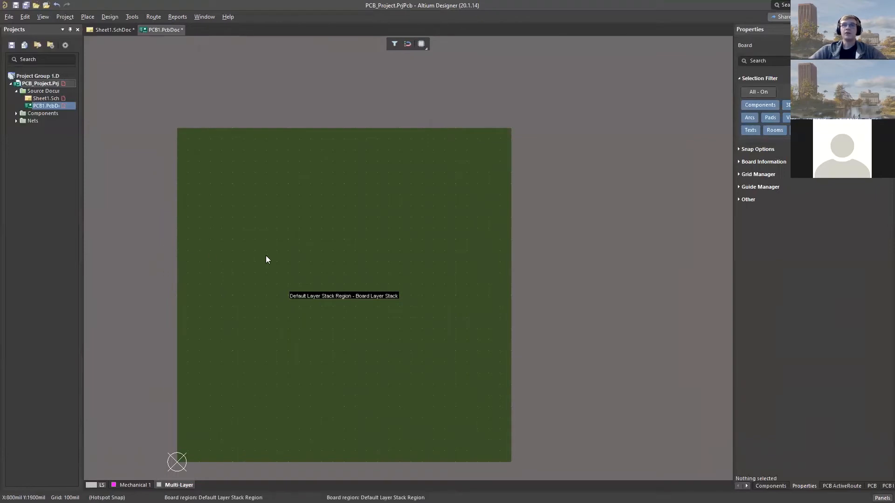
pyautogui.press('2')
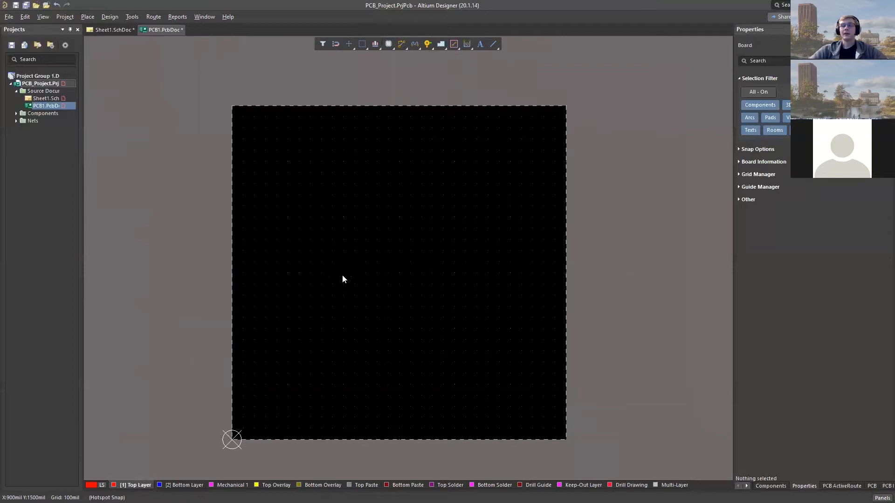
pyautogui.press('3')
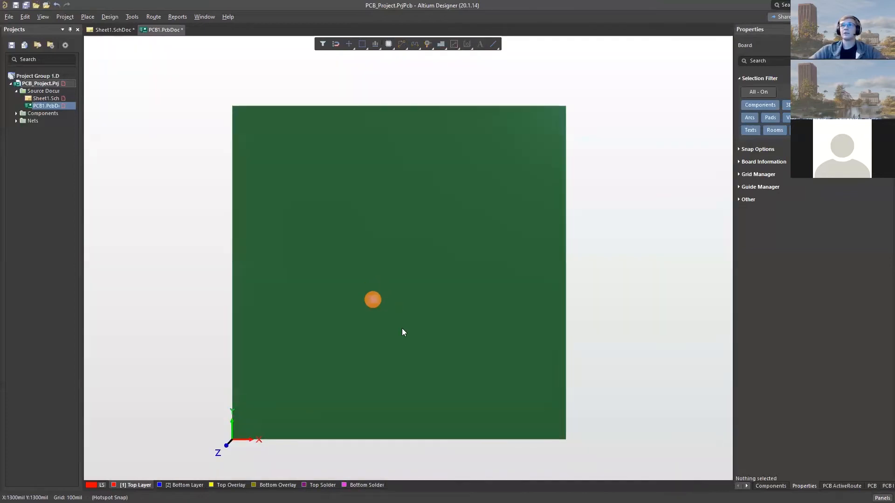
pyautogui.keyDown('shift'); pyautogui.moveTo(398, 329); pyautogui.dragTo(394, 322, button='middle'); pyautogui.keyUp('shift')
pyautogui.keyDown('shift'); pyautogui.moveTo(390, 330); pyautogui.dragTo(391, 299); pyautogui.keyUp('shift')
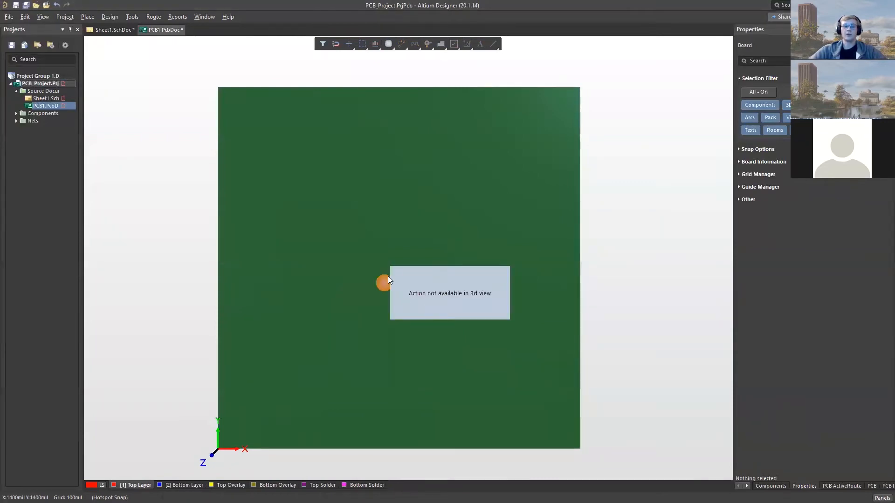
pyautogui.press('2')
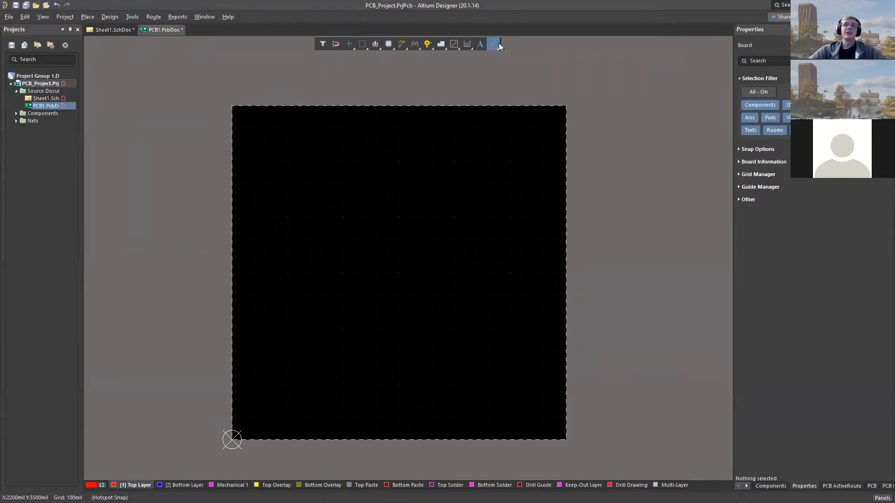
# - On the Mechanical 1 layer, draw a lower half-circle arc centred at 1400, 1900 mil with a radius of about 781 mil
pyautogui.click(231, 485)
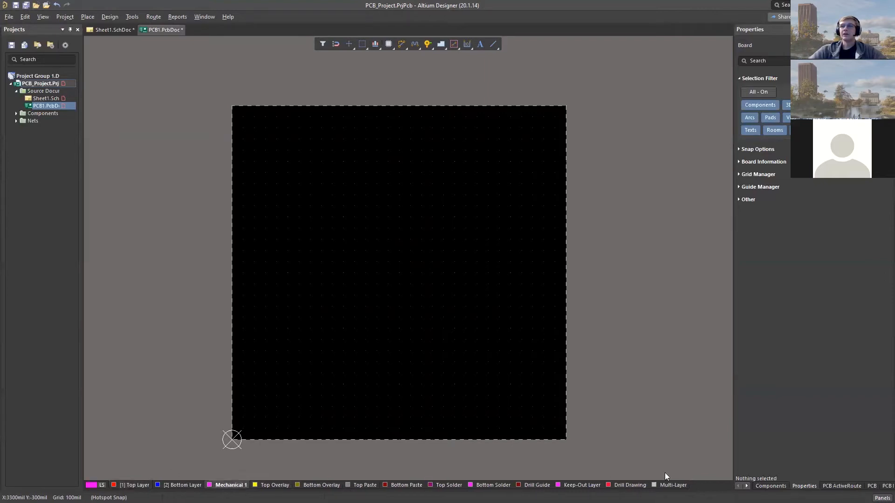
pyautogui.click(495, 43)
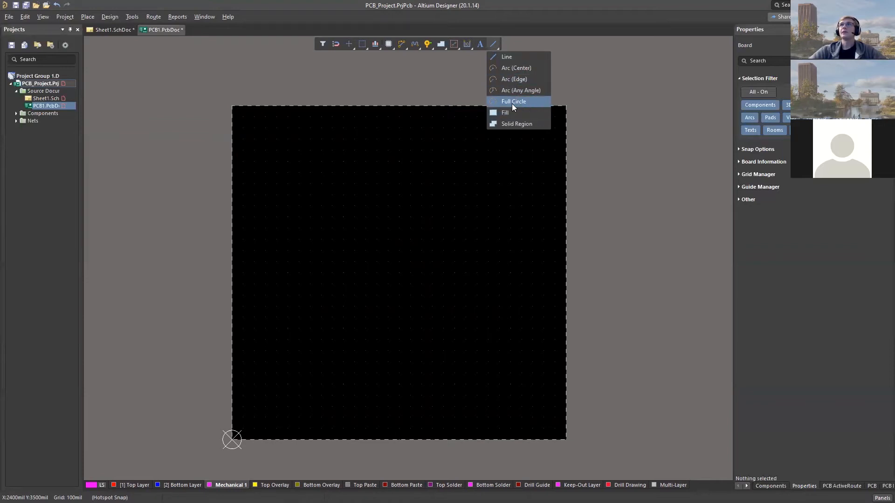
pyautogui.click(509, 68)
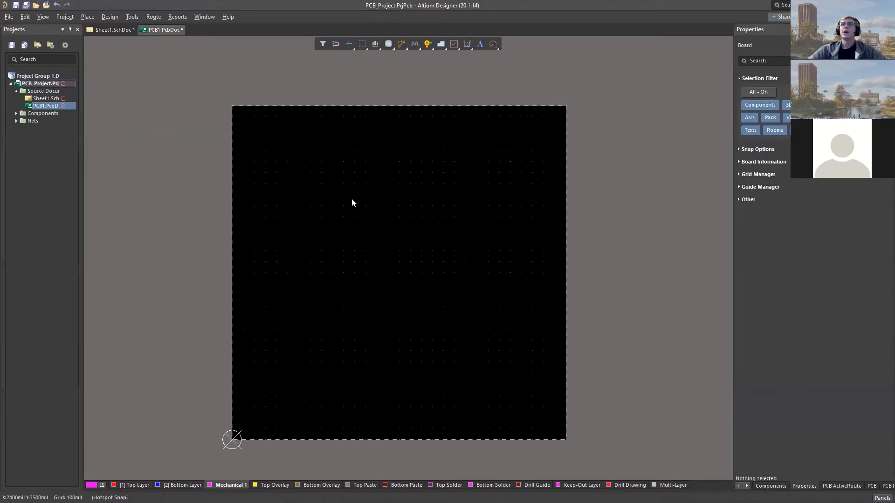
pyautogui.click(378, 174)
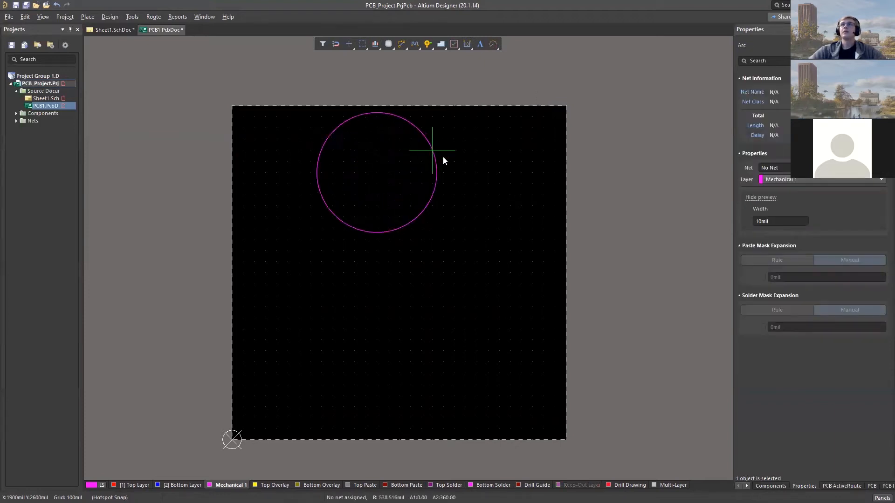
pyautogui.press('Escape')
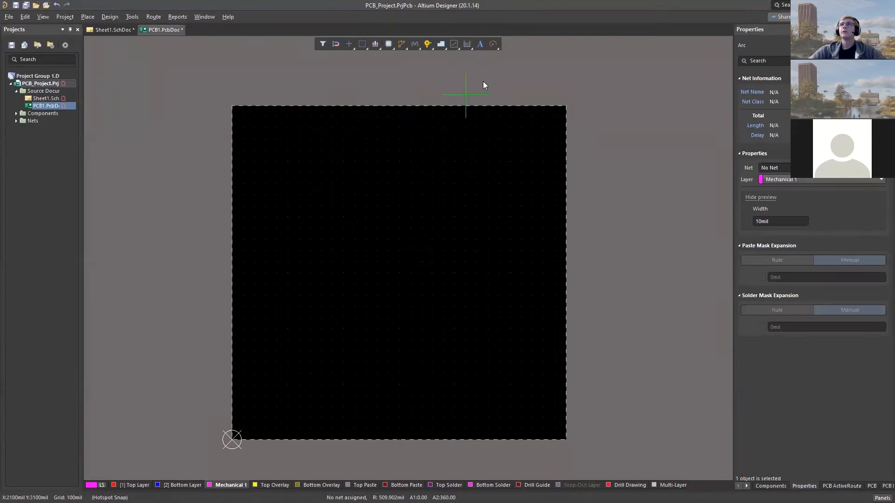
pyautogui.click(389, 228)
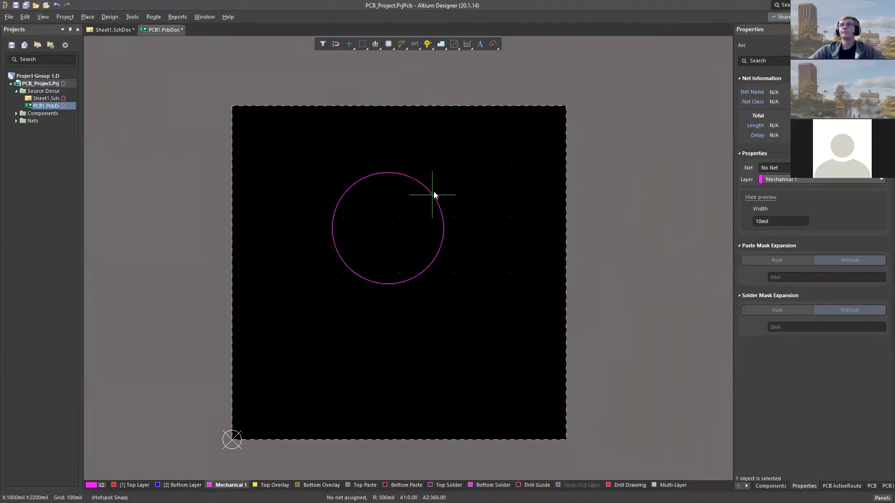
pyautogui.click(458, 174)
pyautogui.click(477, 230)
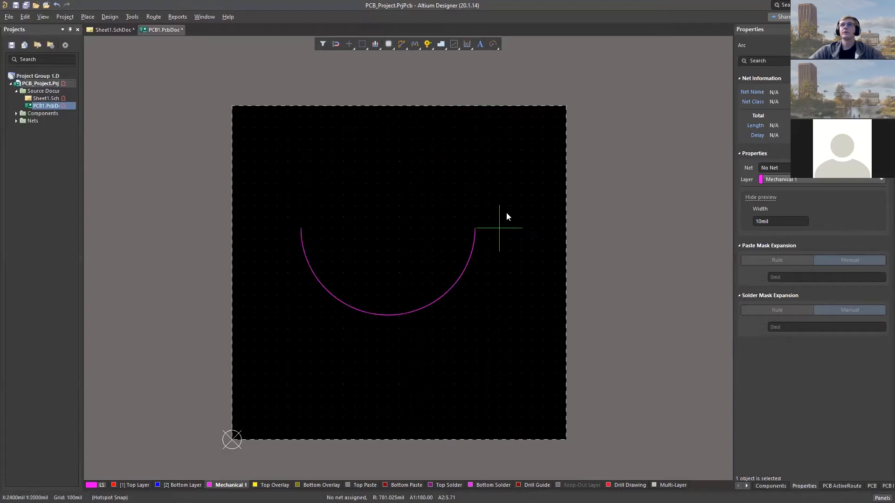
pyautogui.click(475, 226)
pyautogui.rightClick(494, 231)
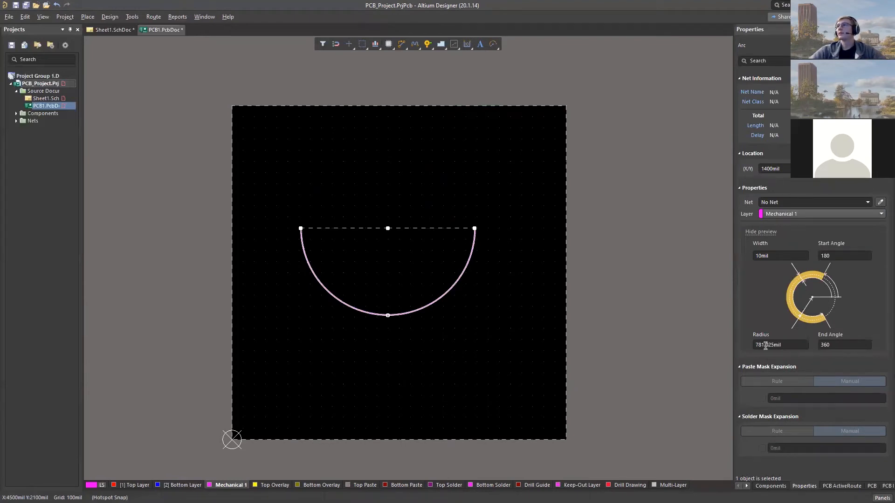
pyautogui.click(508, 219)
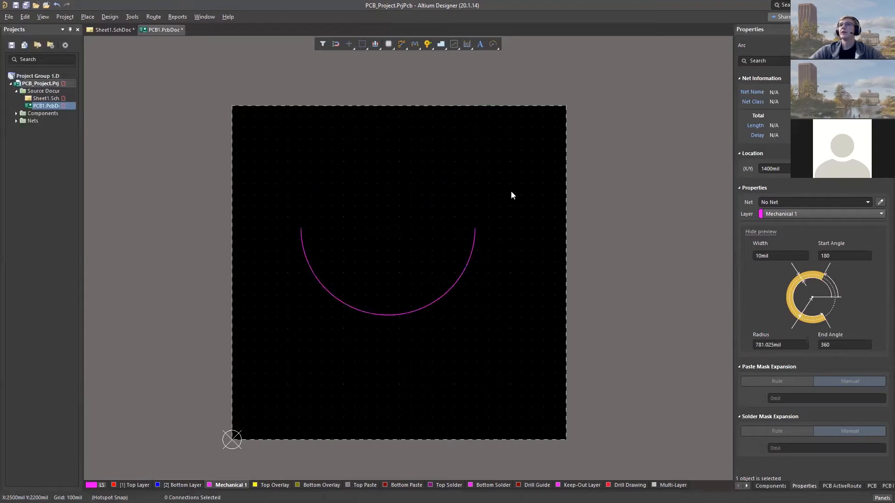
# - Set the snap grid to 1 mil and draw Mechanical 1 lines joining both arc ends around the top, with both upper corners chamfered
pyautogui.click(490, 47)
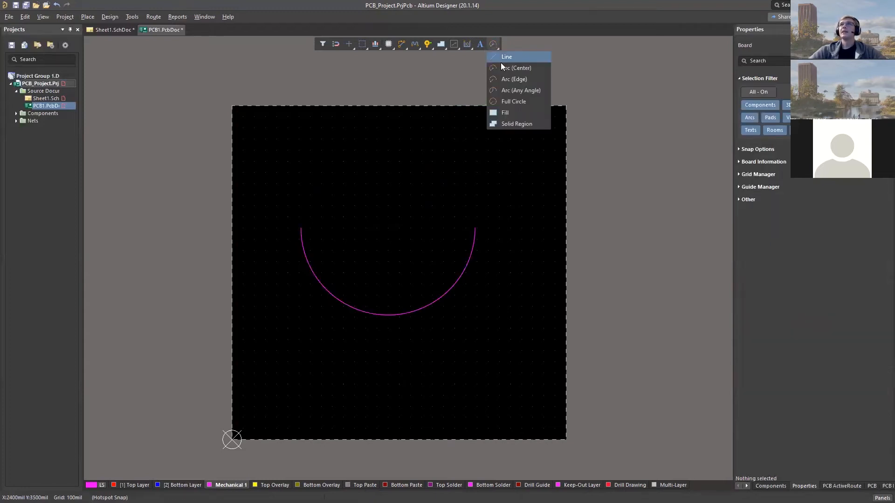
pyautogui.click(500, 59)
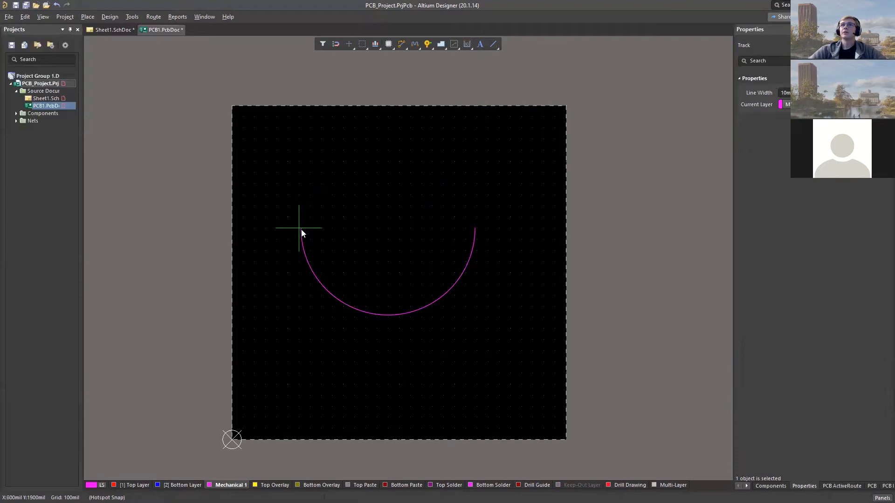
pyautogui.press('g')
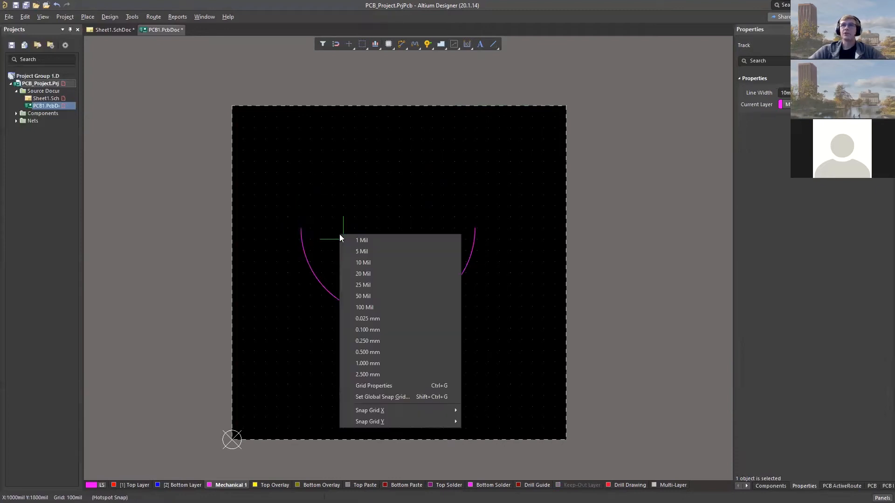
pyautogui.click(366, 241)
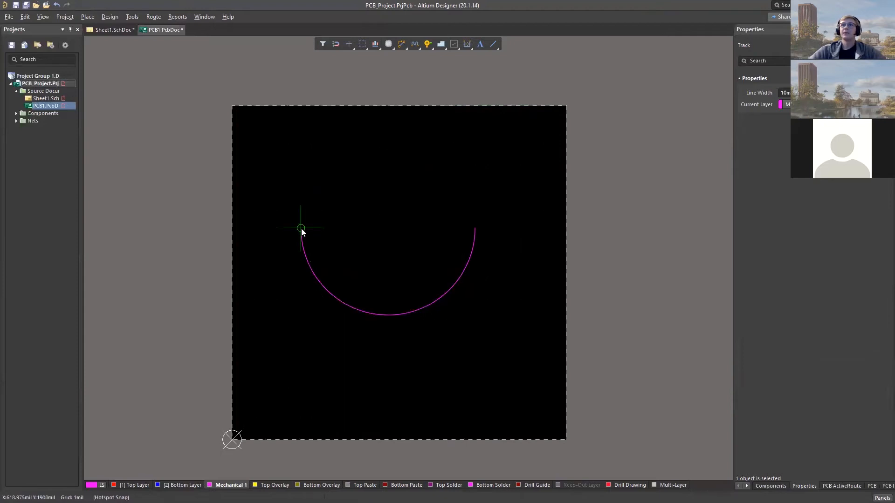
pyautogui.click(301, 228)
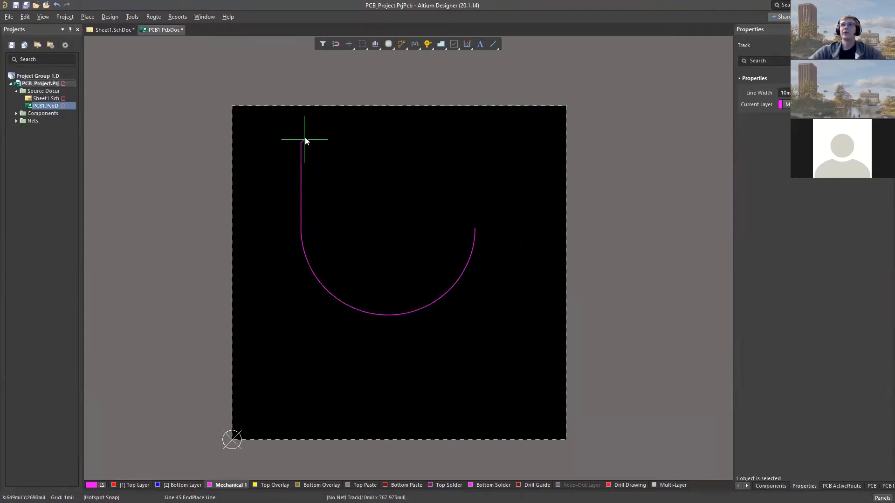
pyautogui.click(335, 121)
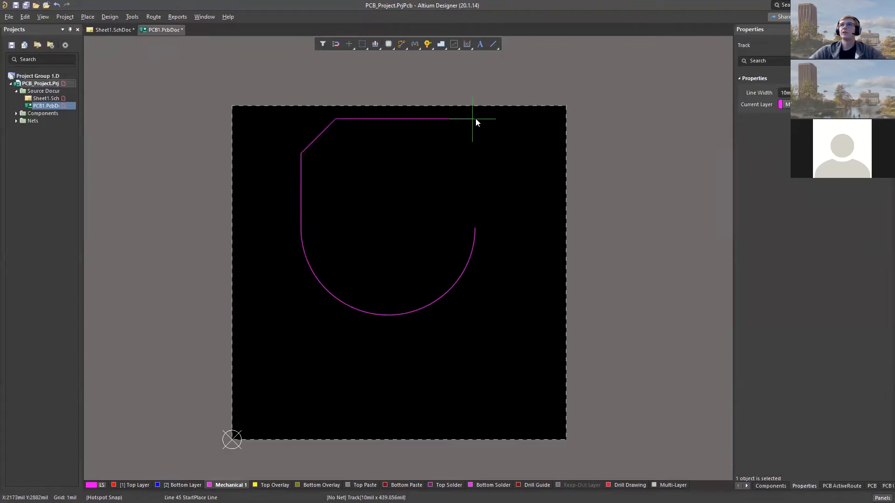
pyautogui.press('space')
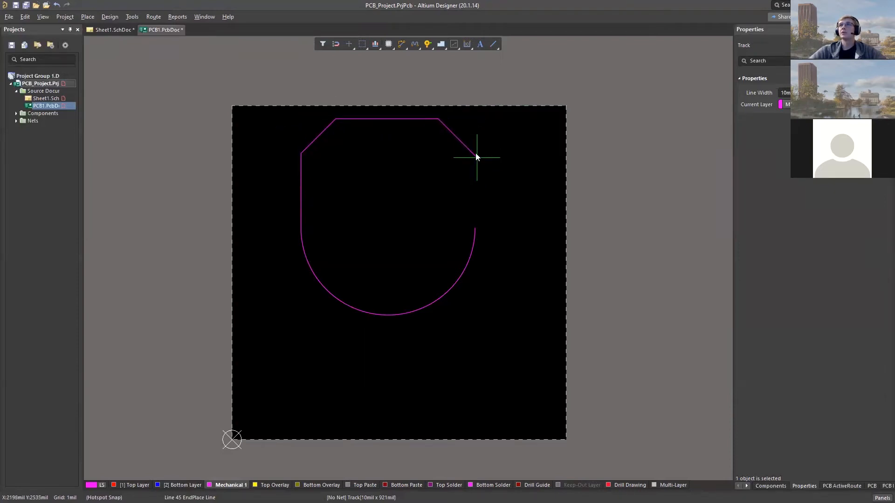
pyautogui.click(475, 130)
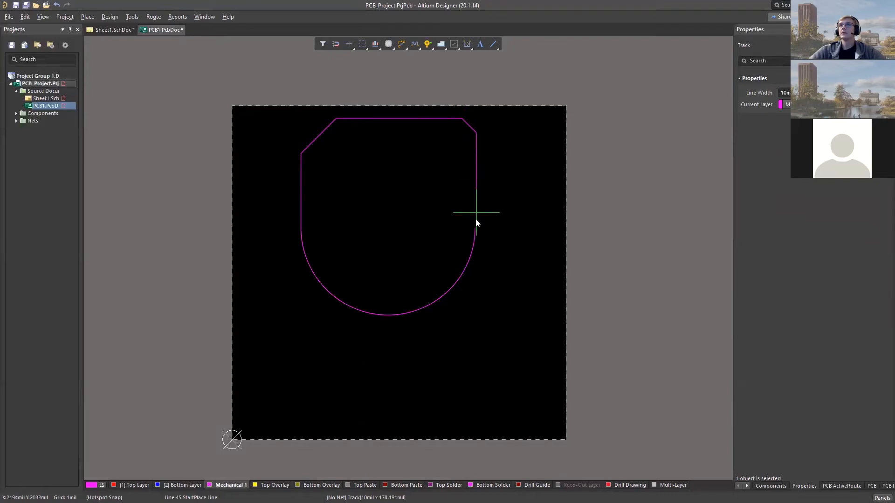
pyautogui.press('space')
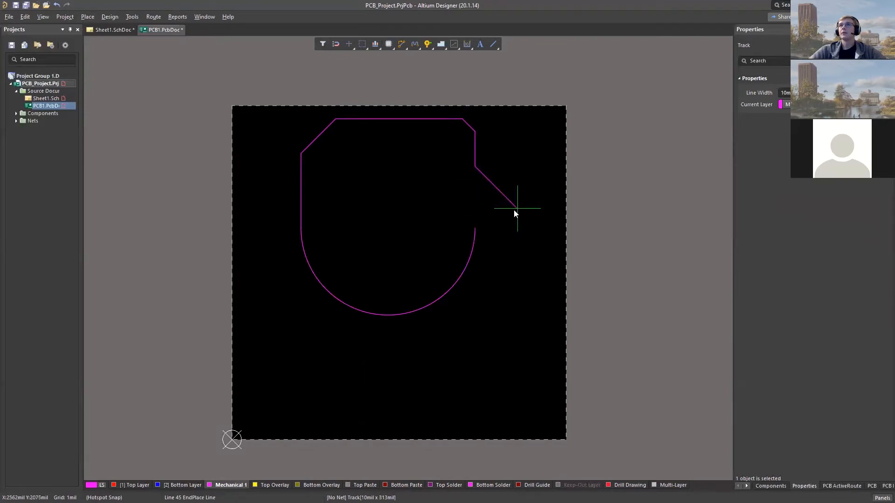
pyautogui.click(476, 228)
pyautogui.rightClick(494, 229)
pyautogui.rightClick(503, 194)
# - Select the closed Mechanical 1 outline and define the board shape from the selected objects
pyautogui.moveTo(264, 113); pyautogui.dragTo(518, 320)
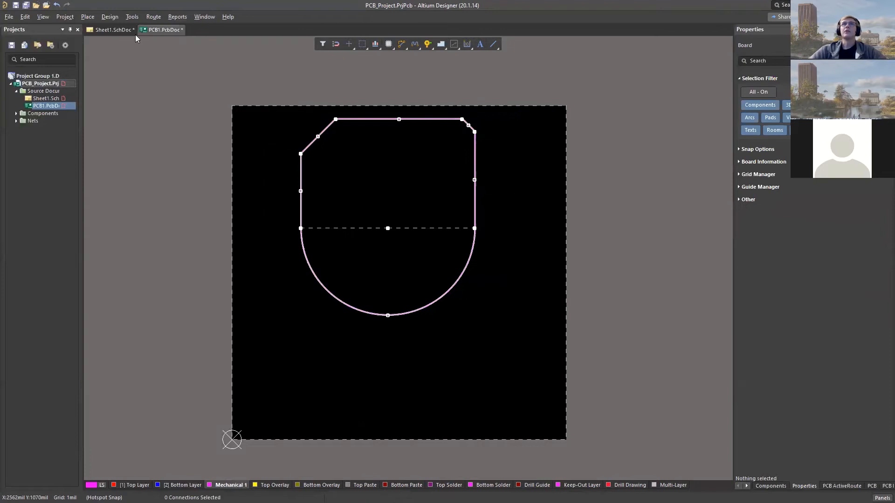
pyautogui.click(110, 17)
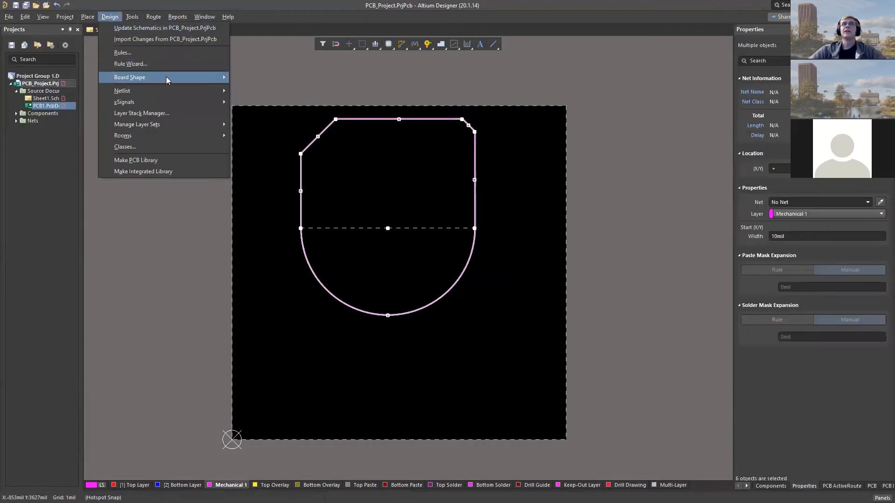
pyautogui.moveTo(166, 76)
pyautogui.click(278, 76)
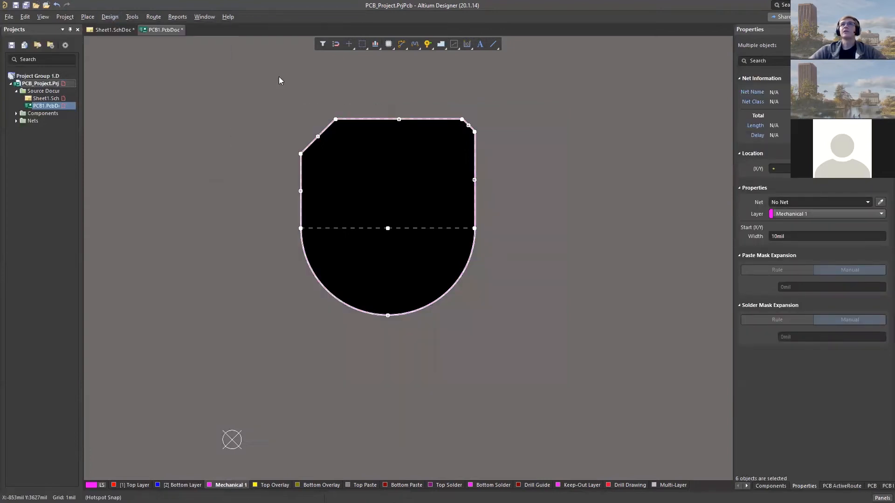
pyautogui.click(543, 222)
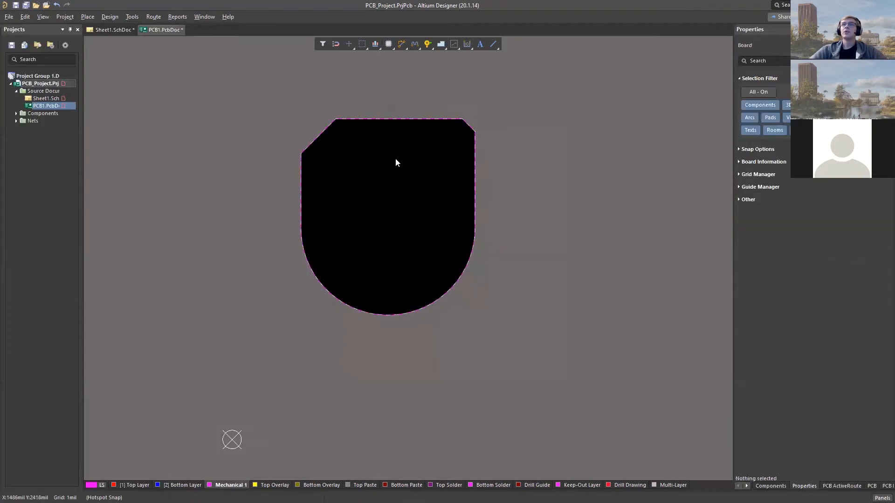
pyautogui.scroll(2, 392, 168)
pyautogui.keyDown('ctrl'); pyautogui.scroll(3, 390, 227); pyautogui.keyUp('ctrl')
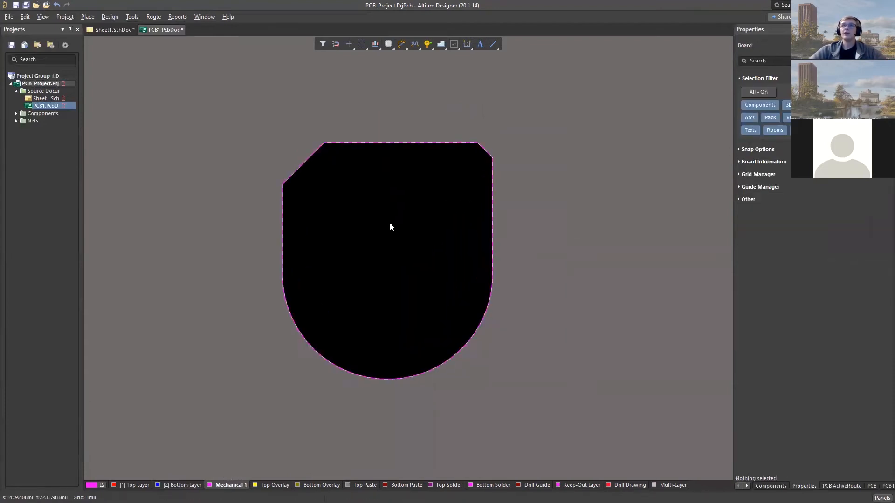
pyautogui.keyDown('ctrl'); pyautogui.scroll(-2, 349, 197); pyautogui.keyUp('ctrl')
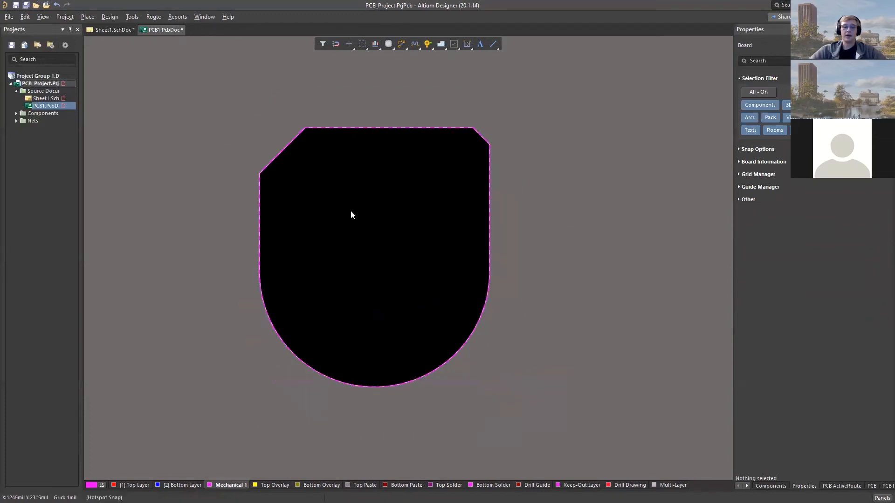
pyautogui.keyDown('ctrl'); pyautogui.scroll(-2, 362, 202); pyautogui.keyUp('ctrl')
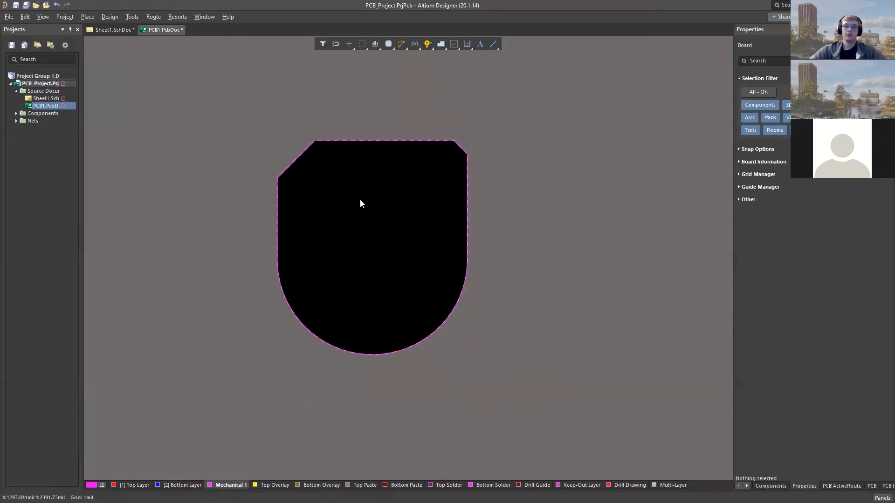
# - Undo the board shape change and delete all lines and the arc of the Mechanical 1 outline
pyautogui.hotkey('ctrl', 'z')
pyautogui.moveTo(246, 134); pyautogui.dragTo(509, 362)
pyautogui.press('Delete')
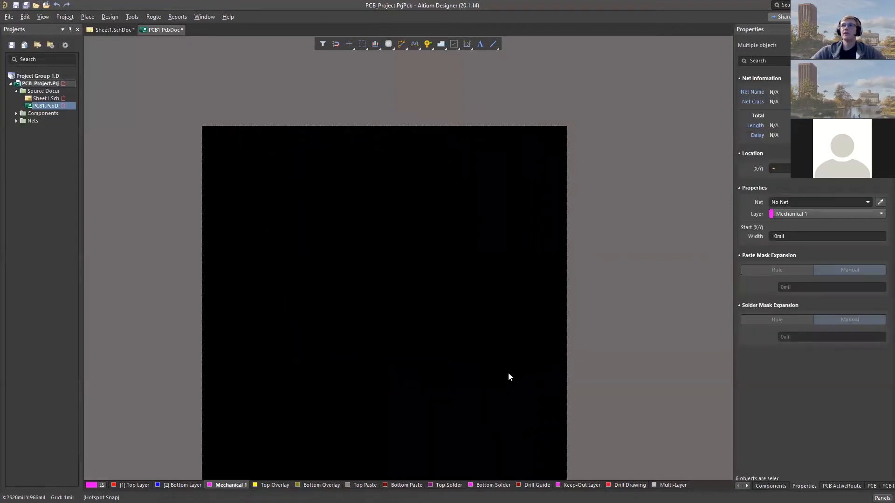
pyautogui.scroll(-3, 308, 371)
pyautogui.scroll(2, 300, 327)
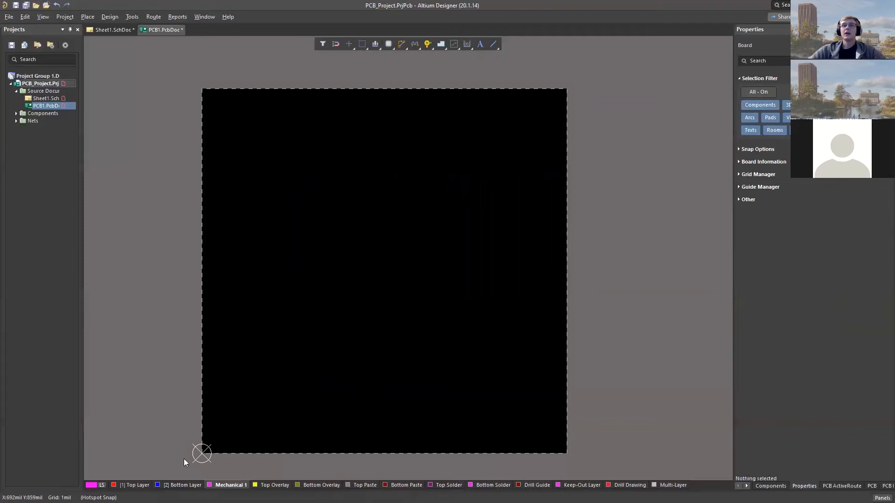
# - Make Top Layer active, start importing changes from PCB_Project.PrjPcb, and exclude the Sheet1 room from the change order
pyautogui.click(135, 484)
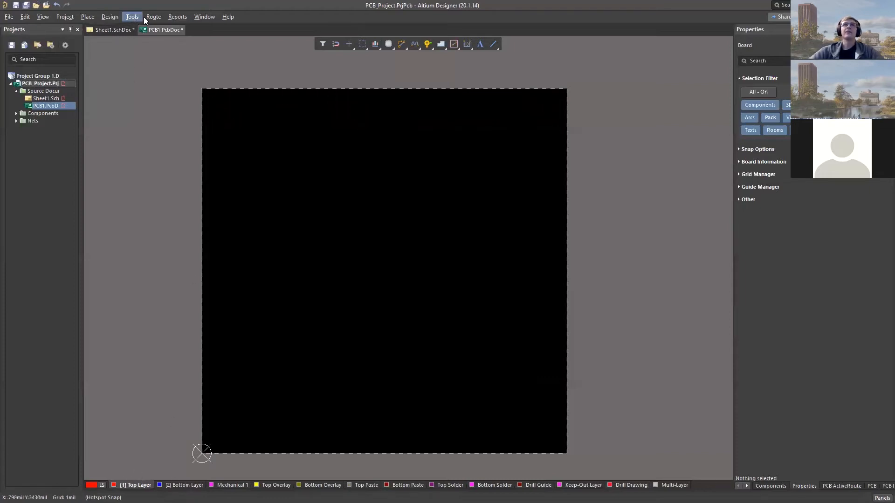
pyautogui.click(111, 17)
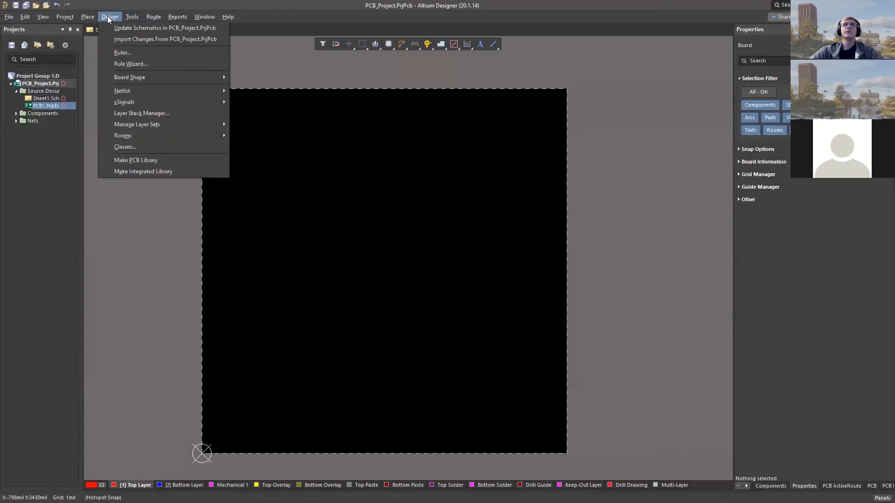
pyautogui.click(161, 39)
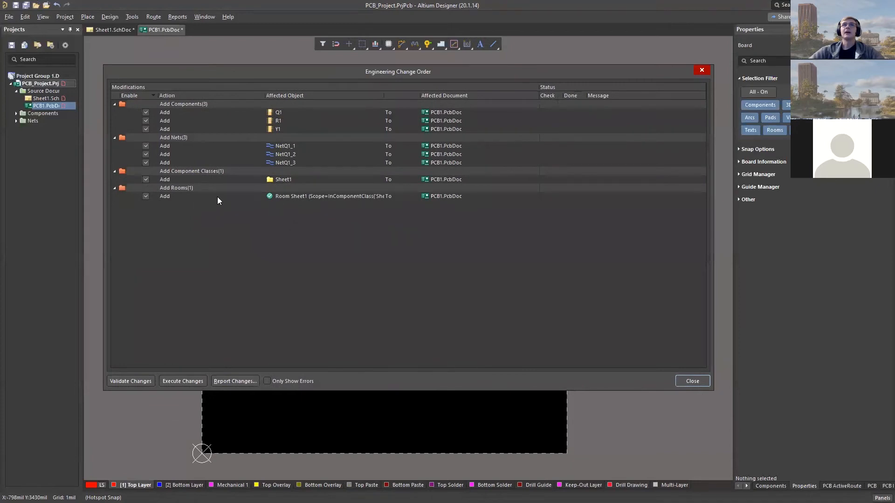
pyautogui.click(145, 195)
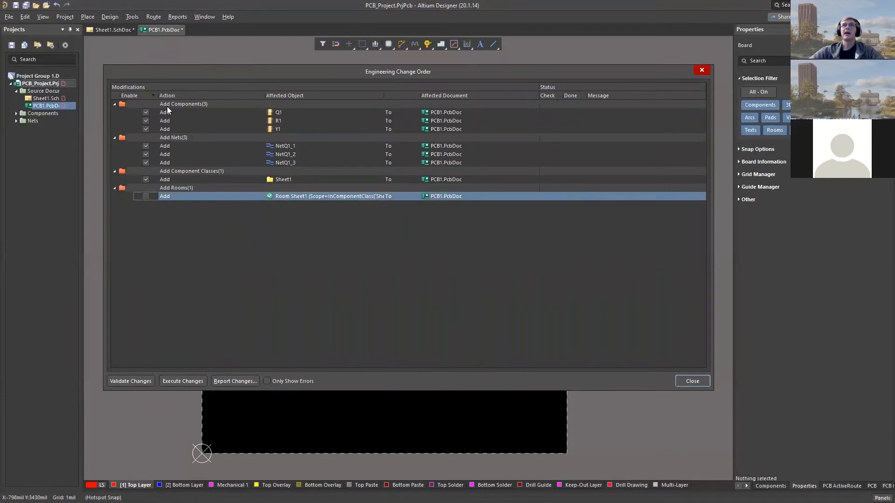
# - Validate and execute the engineering change order to add the components, nets and Sheet1 component class to PCB1.PcbDoc
pyautogui.click(133, 381)
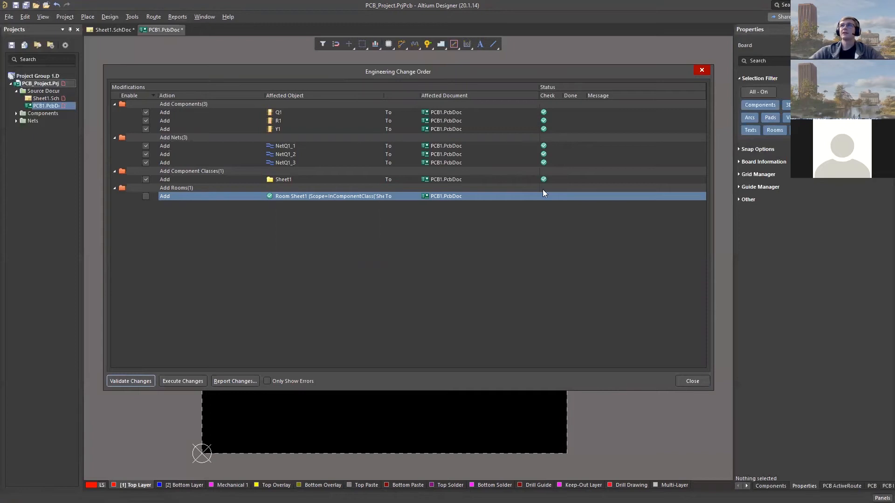
pyautogui.click(181, 381)
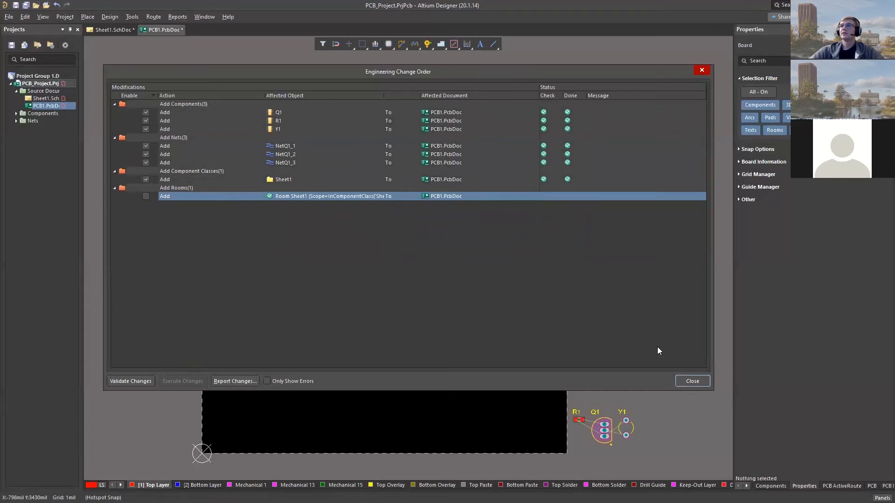
pyautogui.click(692, 381)
# - Move R1, Q1 and Y1 together from outside the board to near the middle of the square board
pyautogui.keyDown('ctrl'); pyautogui.scroll(3, 635, 414); pyautogui.keyUp('ctrl')
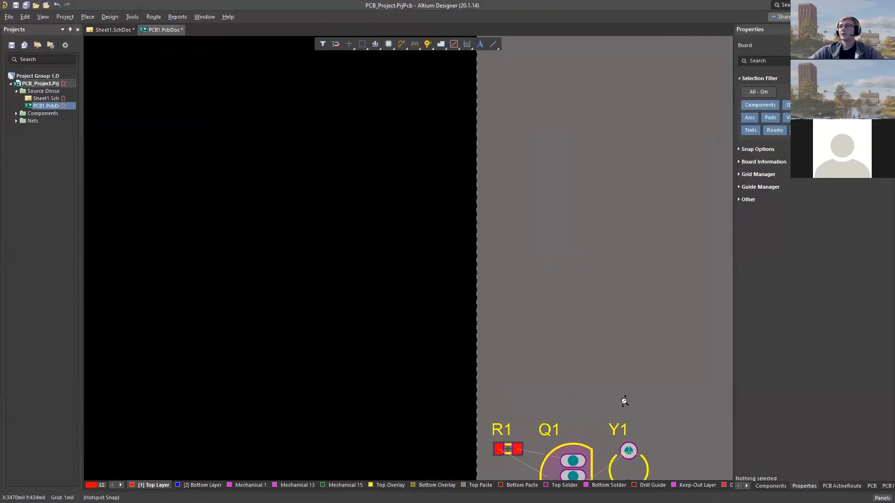
pyautogui.keyDown('ctrl'); pyautogui.scroll(4, 641, 394); pyautogui.keyUp('ctrl')
pyautogui.keyDown('ctrl'); pyautogui.scroll(-3, 637, 391); pyautogui.keyUp('ctrl')
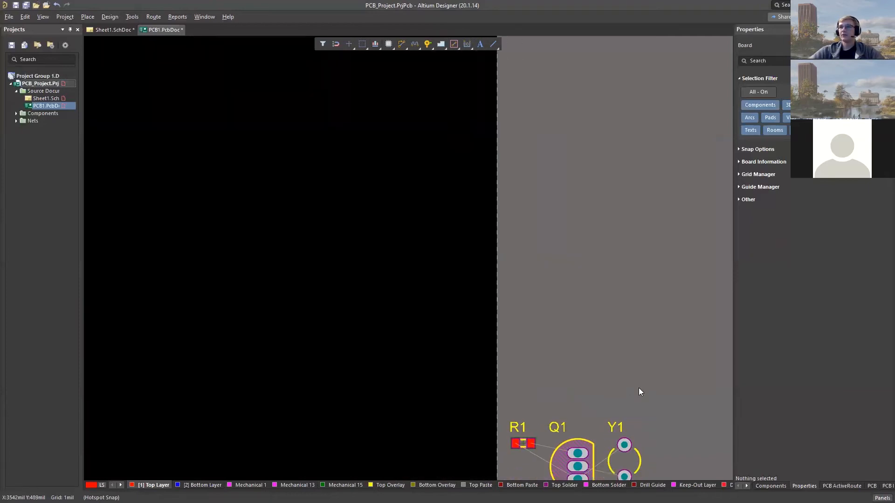
pyautogui.moveTo(634, 384); pyautogui.dragTo(591, 309, button='right')
pyautogui.scroll(-3, 571, 387)
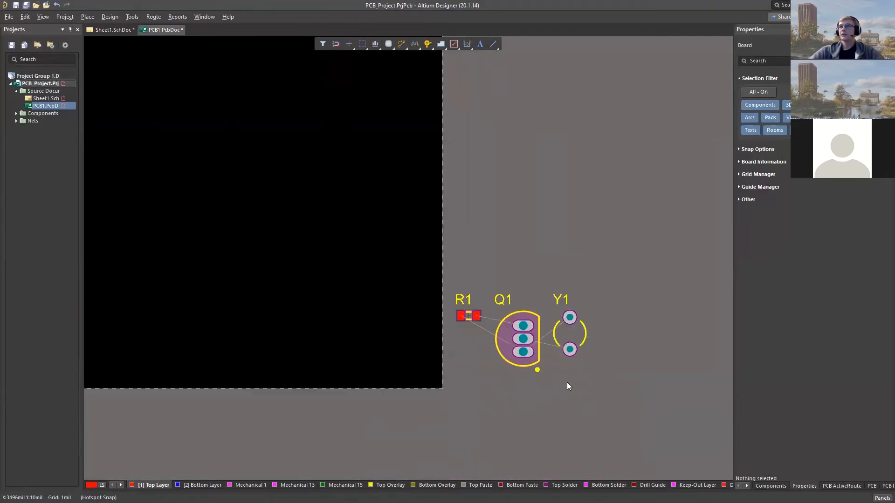
pyautogui.scroll(1, 506, 337)
pyautogui.moveTo(449, 242); pyautogui.dragTo(651, 416)
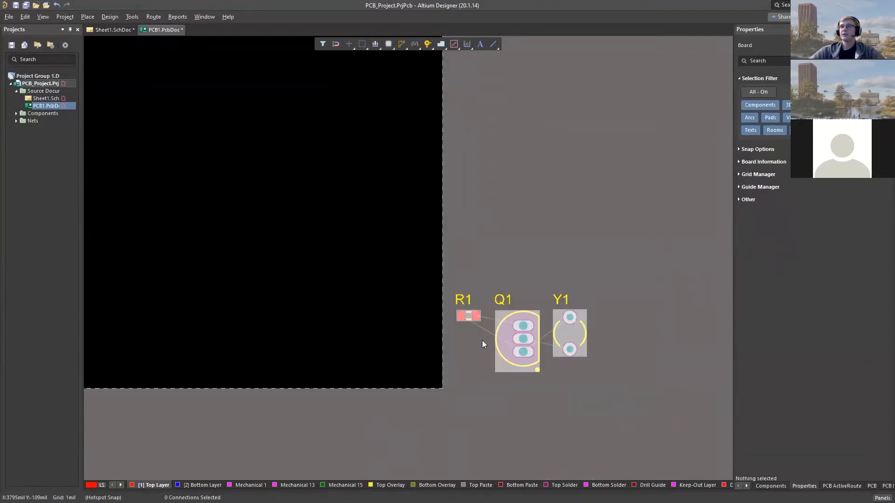
pyautogui.keyDown('ctrl'); pyautogui.scroll(-2, 482, 340); pyautogui.keyUp('ctrl')
pyautogui.moveTo(493, 288); pyautogui.dragTo(593, 345, button='right')
pyautogui.moveTo(597, 392); pyautogui.dragTo(359, 228)
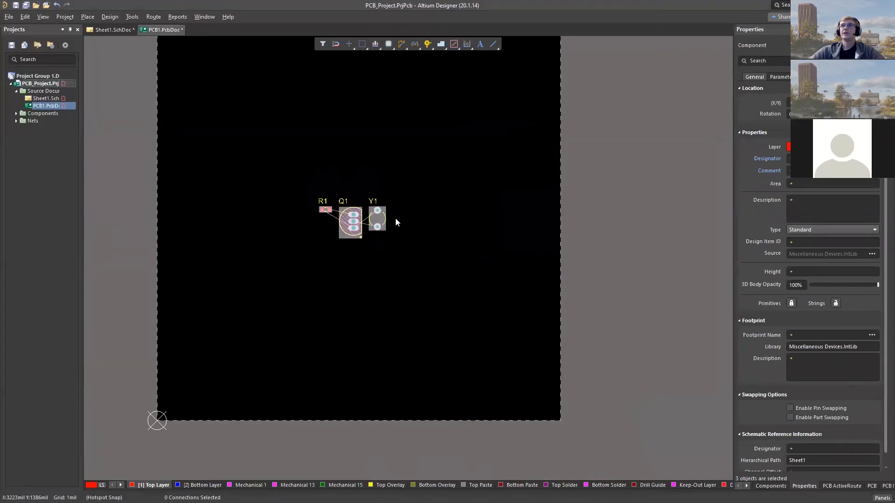
pyautogui.click(396, 217)
# - Set the snap grid to 20 mil and move Q1 below R1 and Y1
pyautogui.scroll(2, 359, 203)
pyautogui.scroll(-1, 347, 240)
pyautogui.keyDown('ctrl'); pyautogui.scroll(1, 344, 242); pyautogui.keyUp('ctrl')
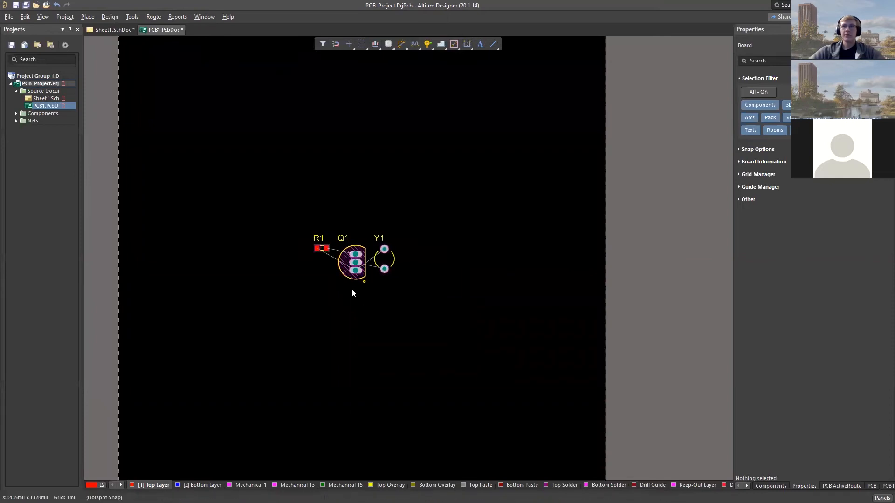
pyautogui.press('g')
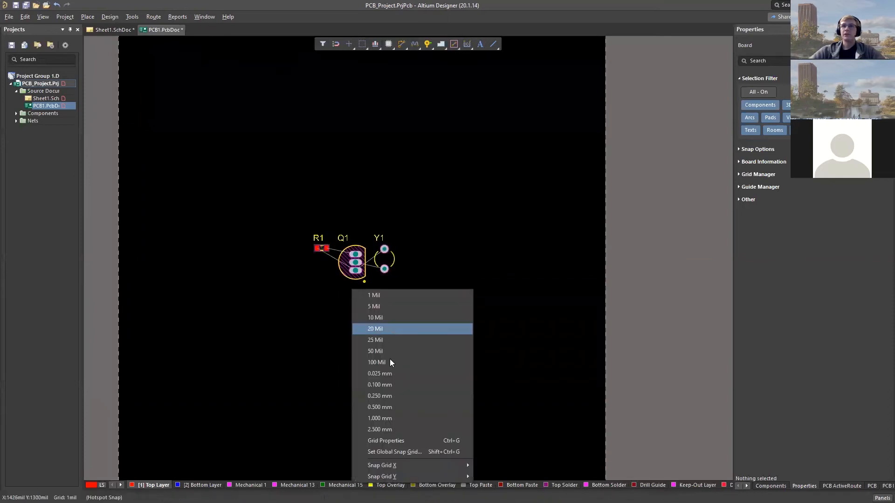
pyautogui.click(392, 328)
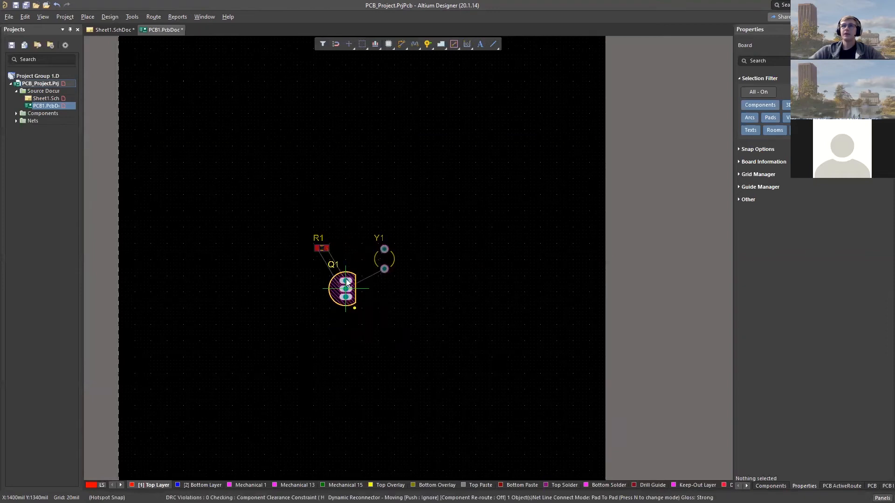
pyautogui.click(357, 328)
# - Set the snap grid to 50 mil and spread the components, with Q1's middle pad at 1400, 1950 mil between R1 and Y1
pyautogui.press('g')
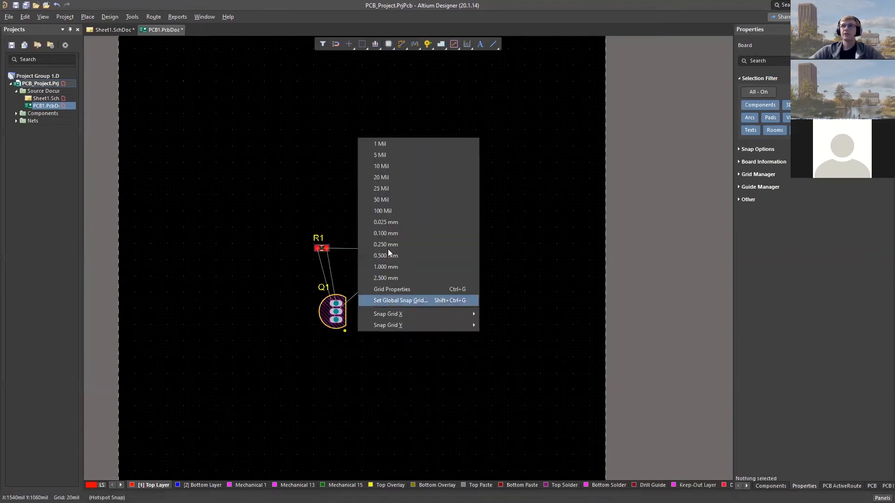
pyautogui.click(388, 201)
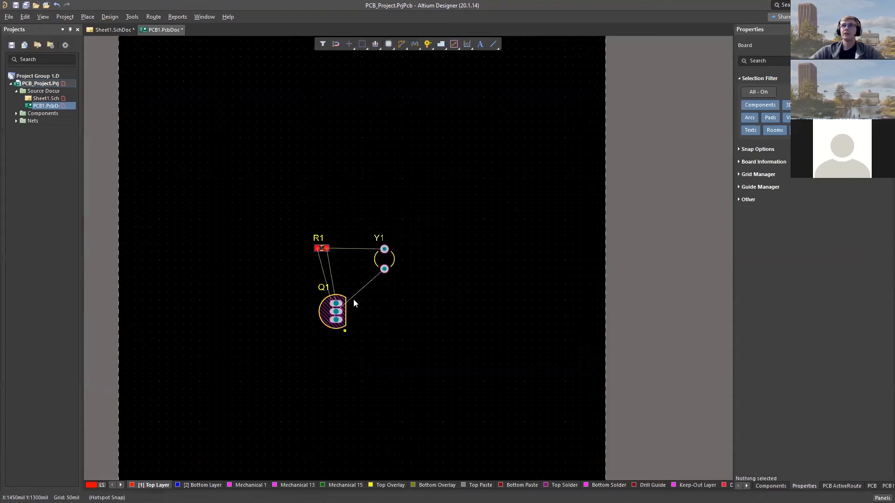
pyautogui.moveTo(348, 309); pyautogui.dragTo(345, 169)
pyautogui.moveTo(318, 249); pyautogui.dragTo(238, 224)
pyautogui.moveTo(386, 259); pyautogui.dragTo(427, 187)
pyautogui.moveTo(346, 179); pyautogui.dragTo(348, 195)
pyautogui.moveTo(427, 188)
pyautogui.mouseDown()
pyautogui.moveTo(424, 201)
pyautogui.moveTo(404, 196)
pyautogui.moveTo(465, 215)
pyautogui.moveTo(438, 183)
pyautogui.moveTo(426, 187)
pyautogui.mouseUp()
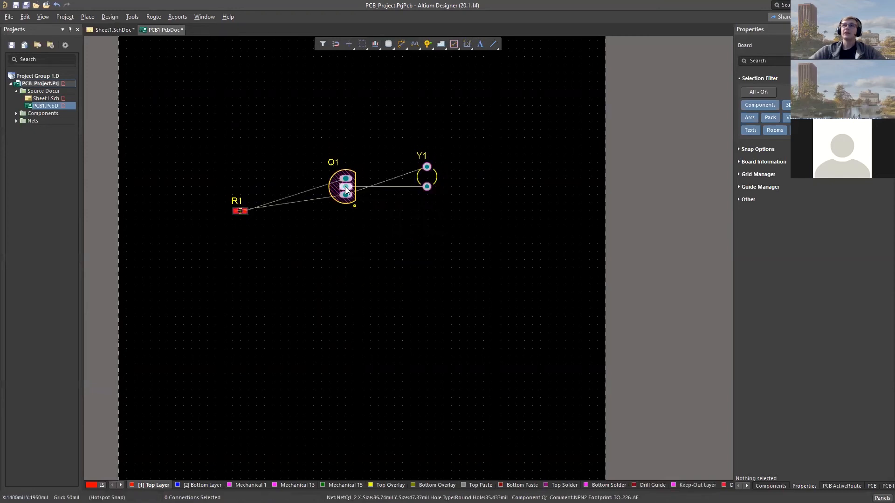
# - Rotate R1 upright beside Q1 with its lower pad at 800, 1900 mil, and turn Y1 180° level with Q1
pyautogui.click(242, 211)
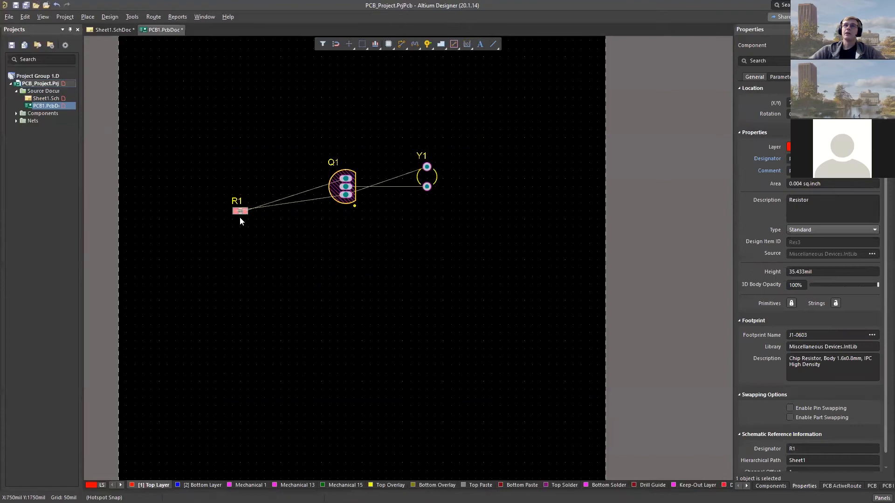
pyautogui.moveTo(242, 211); pyautogui.dragTo(257, 187)
pyautogui.moveTo(427, 186)
pyautogui.mouseDown()
pyautogui.moveTo(439, 218)
pyautogui.moveTo(435, 175)
pyautogui.moveTo(421, 187)
pyautogui.mouseUp()
pyautogui.press('space')
pyautogui.press('space')
pyautogui.keyDown('ctrl'); pyautogui.scroll(2, 343, 138); pyautogui.keyUp('ctrl')
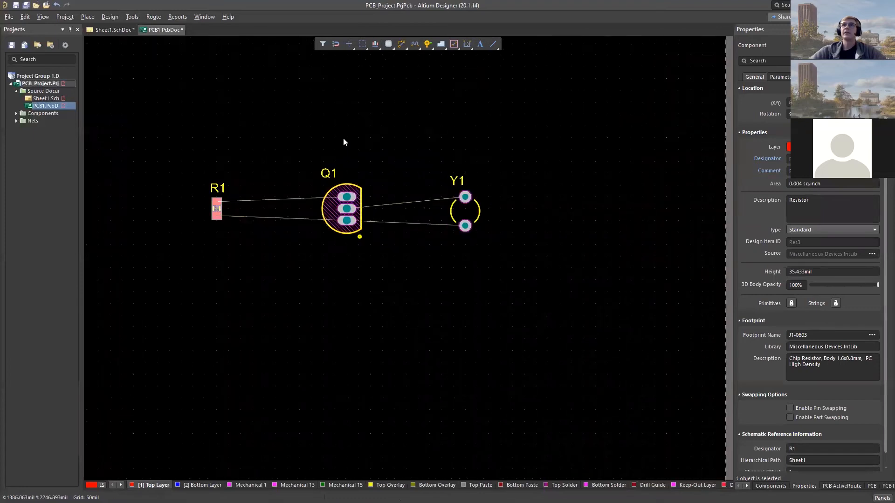
pyautogui.keyDown('ctrl'); pyautogui.scroll(1, 343, 140); pyautogui.keyUp('ctrl')
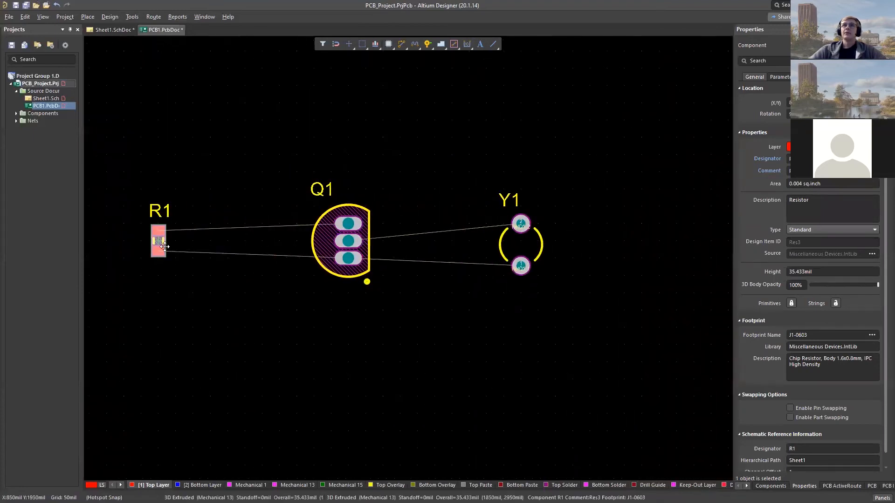
pyautogui.moveTo(164, 246); pyautogui.dragTo(137, 252)
pyautogui.keyDown('ctrl'); pyautogui.scroll(1, 364, 258); pyautogui.keyUp('ctrl')
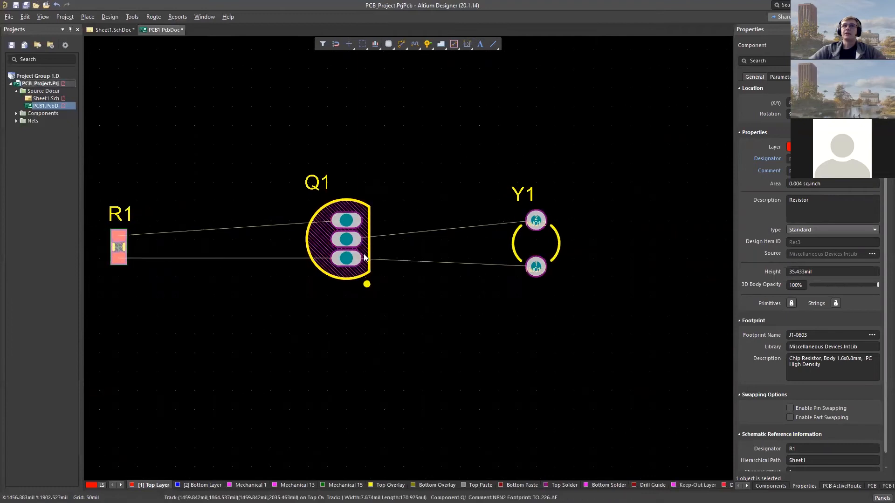
# - Examine the pad net labels and connection lines between R1, Q1 and Y1
pyautogui.keyDown('ctrl'); pyautogui.scroll(1, 365, 258); pyautogui.keyUp('ctrl')
pyautogui.moveTo(286, 296); pyautogui.dragTo(553, 299, button='right')
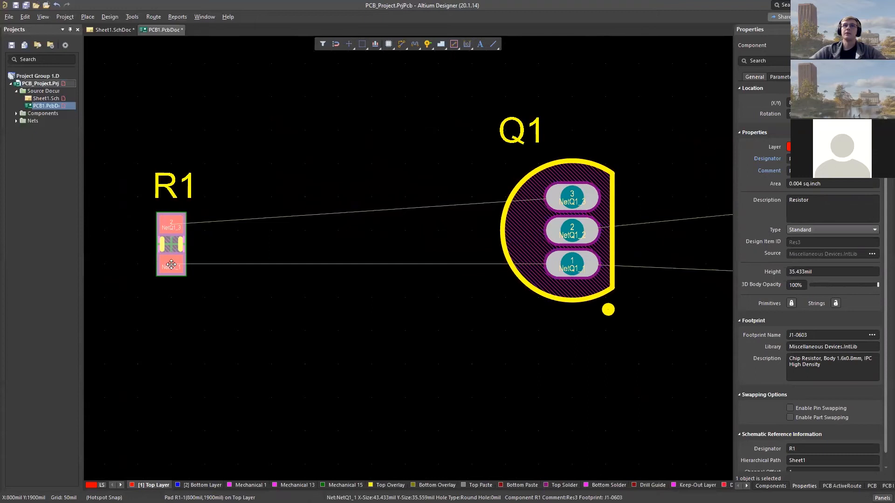
pyautogui.keyDown('ctrl'); pyautogui.scroll(-1, 307, 303); pyautogui.keyUp('ctrl')
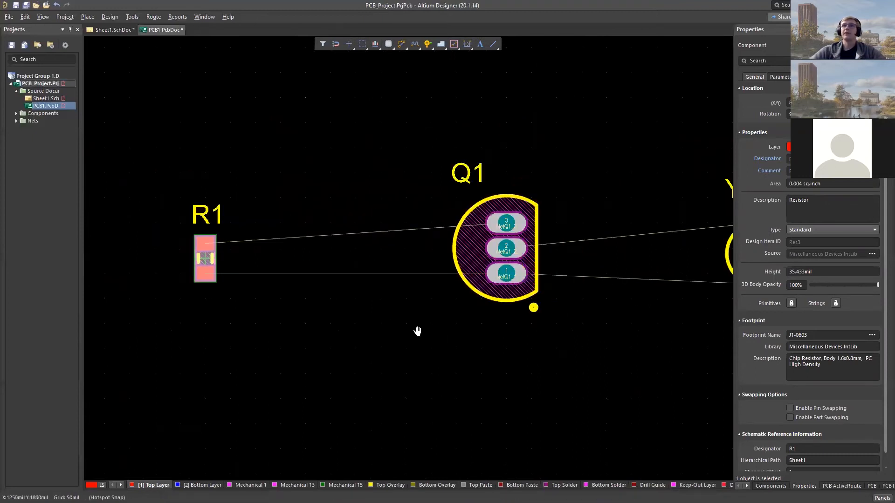
pyautogui.moveTo(418, 332); pyautogui.dragTo(339, 329, button='right')
pyautogui.keyDown('ctrl'); pyautogui.scroll(-1, 357, 328); pyautogui.keyUp('ctrl')
pyautogui.moveTo(430, 334); pyautogui.dragTo(405, 333, button='right')
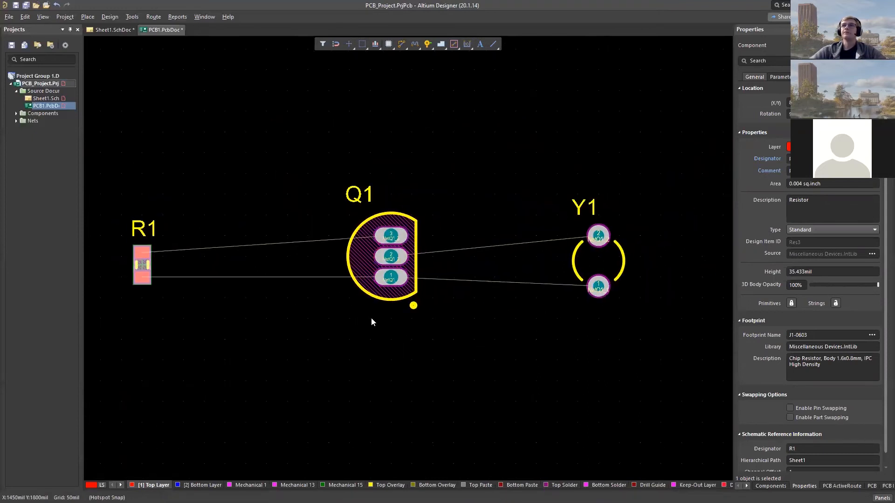
pyautogui.keyDown('ctrl'); pyautogui.scroll(4, 390, 280); pyautogui.keyUp('ctrl')
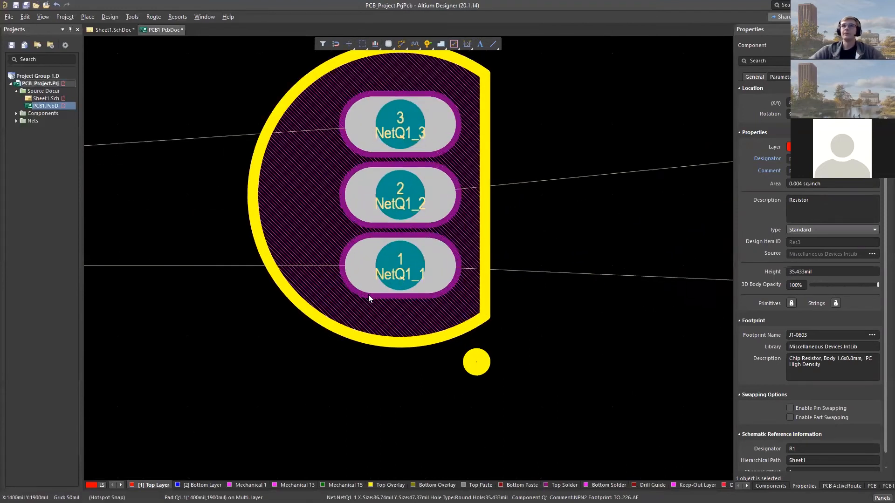
pyautogui.keyDown('ctrl'); pyautogui.scroll(-4, 369, 290); pyautogui.keyUp('ctrl')
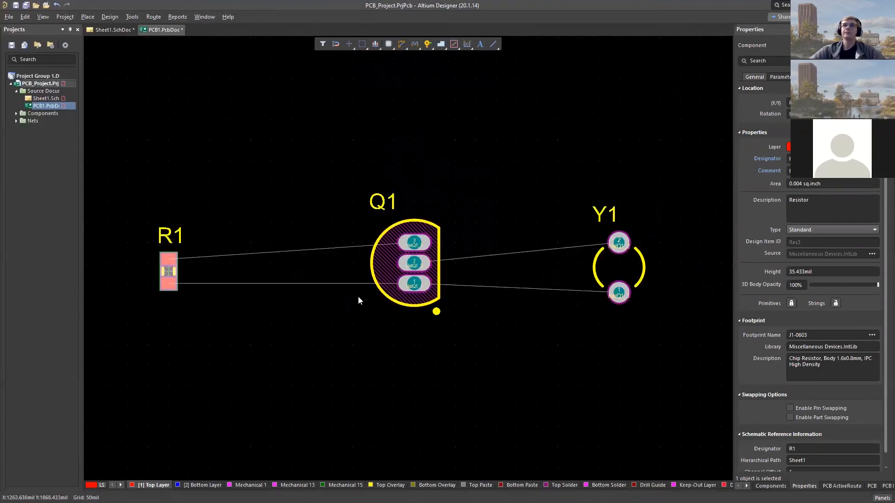
# - Route a 10 mil Top Layer track with 45° corners from R1's lower pad down and across to 1050, 1750 mil
pyautogui.moveTo(396, 330); pyautogui.dragTo(364, 322, button='right')
pyautogui.click(335, 314)
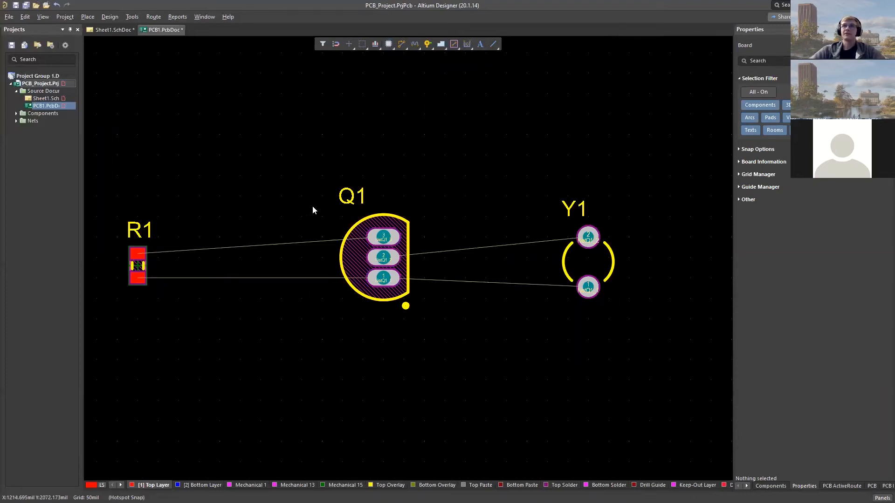
pyautogui.hotkey('ctrl', 'w')
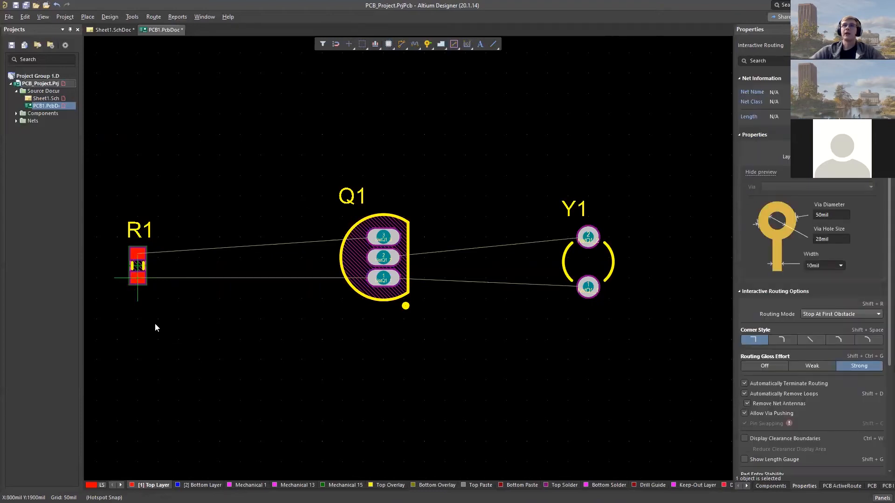
pyautogui.click(138, 280)
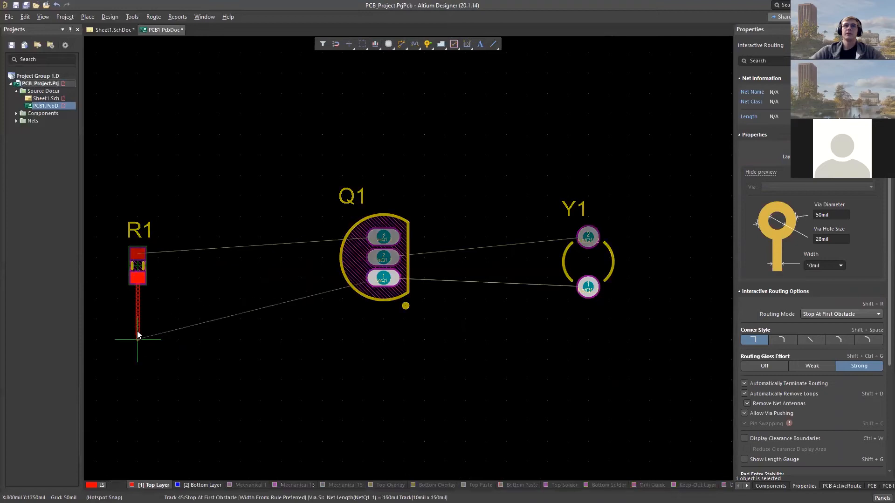
pyautogui.hotkey('shift', 'space')
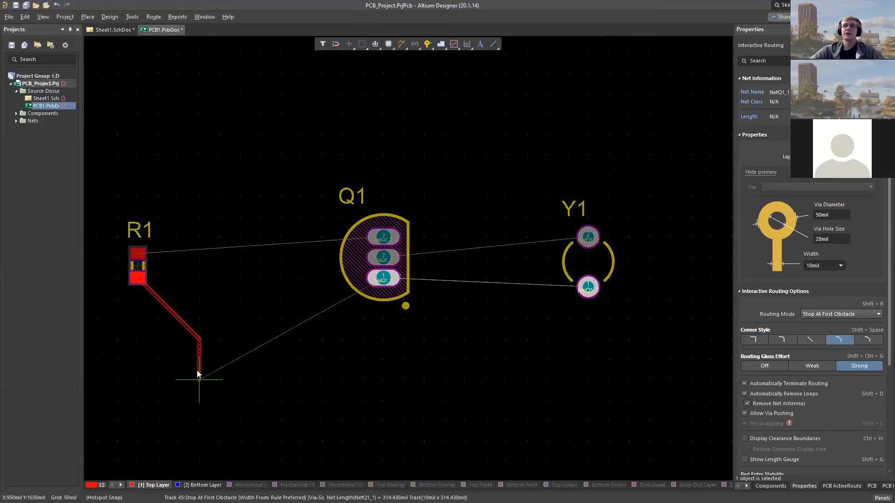
pyautogui.click(143, 328)
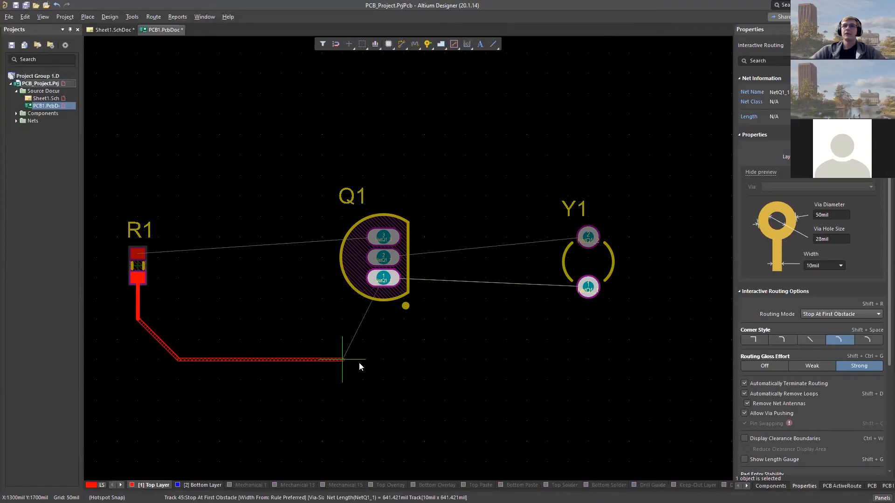
pyautogui.click(233, 340)
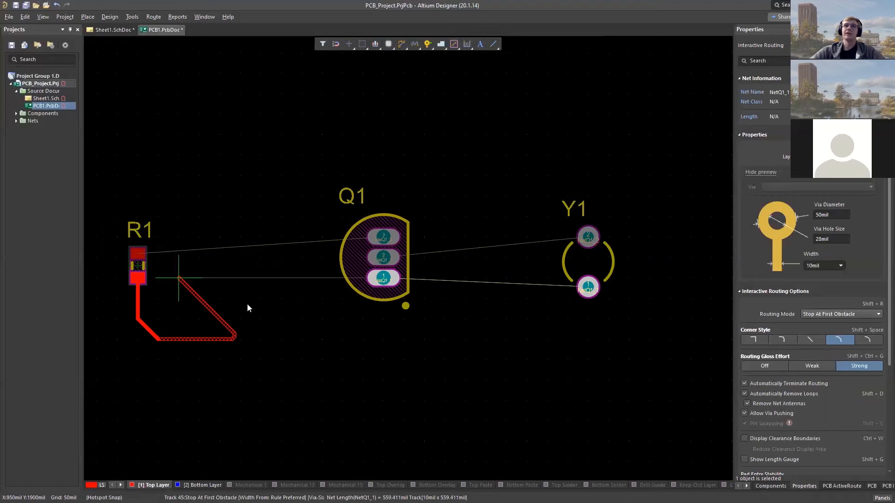
pyautogui.click(275, 325)
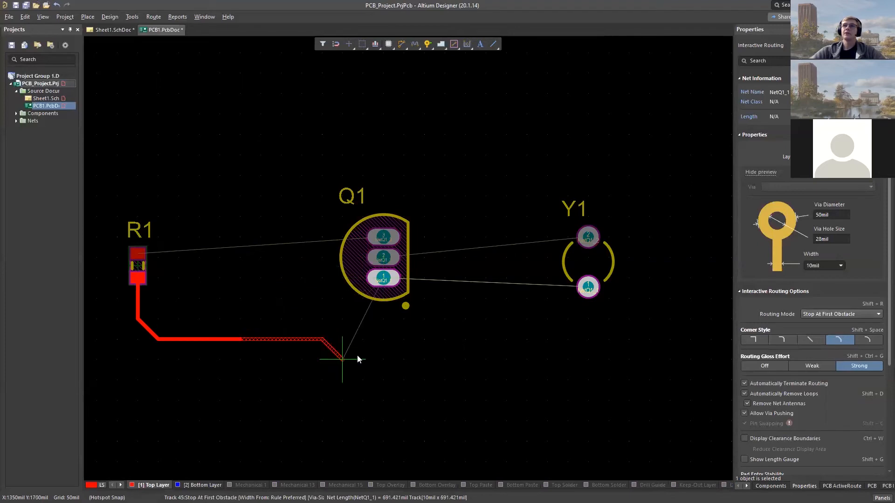
pyautogui.rightClick(387, 375)
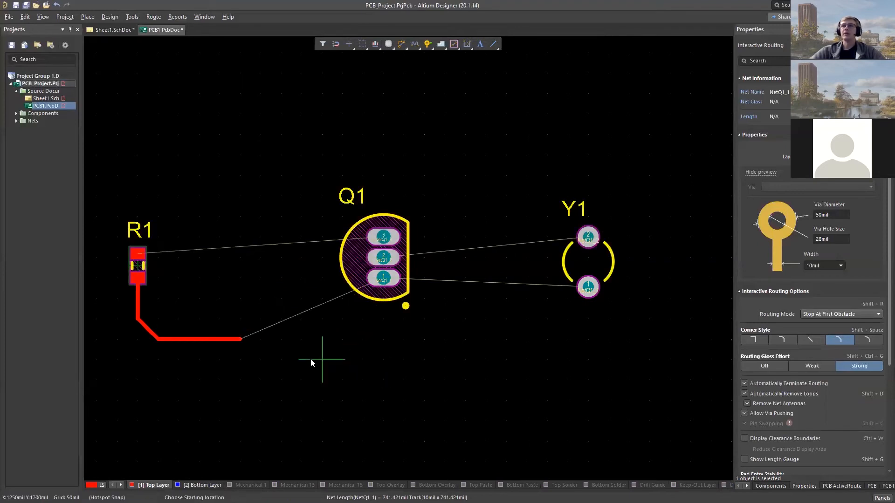
pyautogui.rightClick(338, 361)
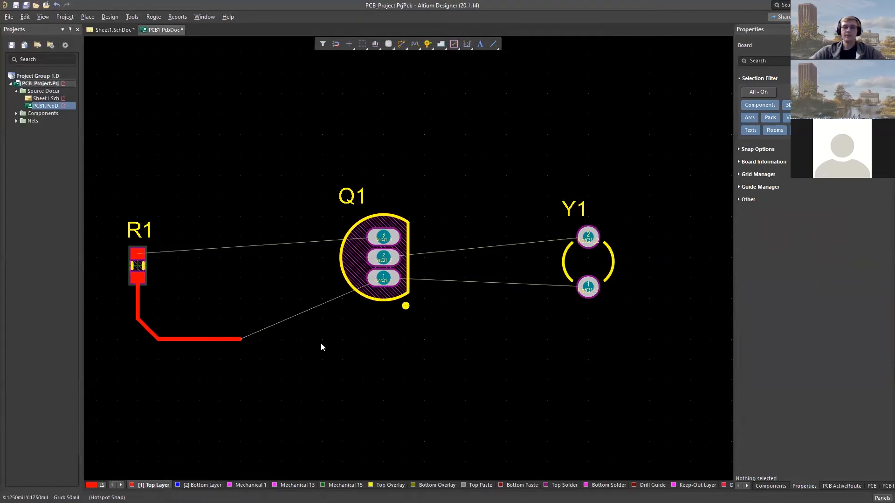
# - Extend the open track from R1 to Y1's pad 1, and route Y1's pad 1 to Q1's pad 1
pyautogui.hotkey('ctrl', 'w')
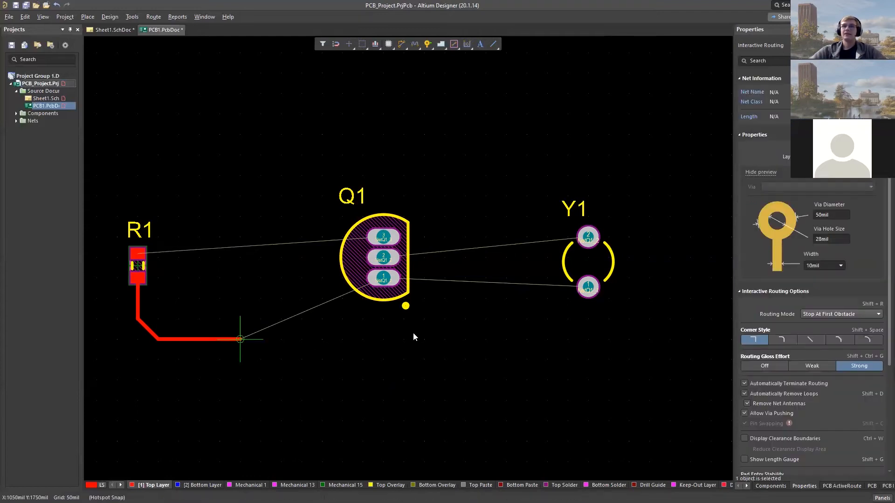
pyautogui.click(240, 339)
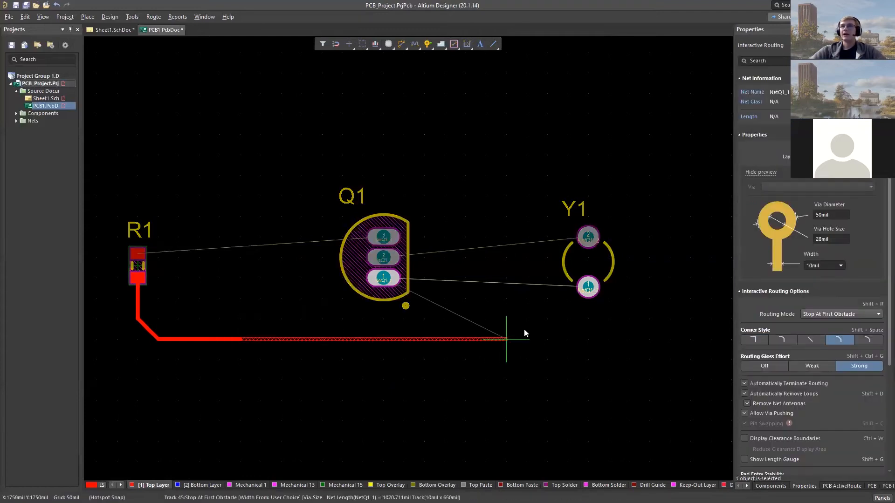
pyautogui.click(588, 291)
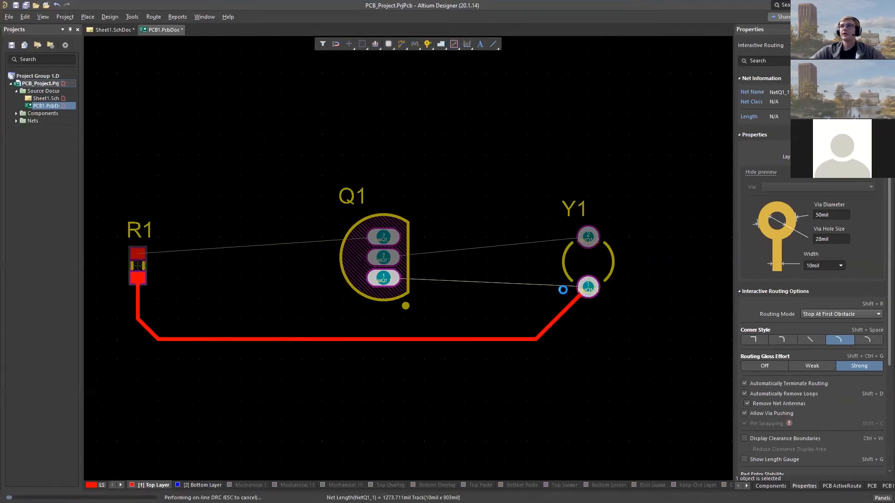
pyautogui.click(587, 291)
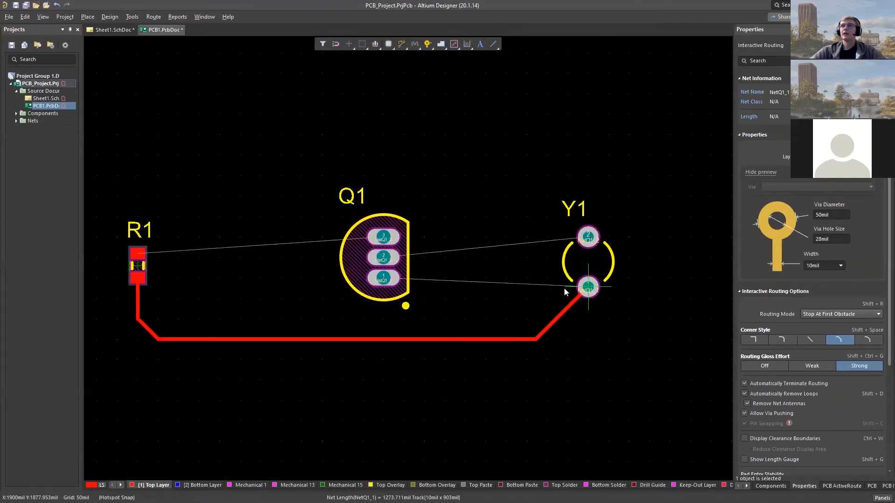
pyautogui.click(384, 280)
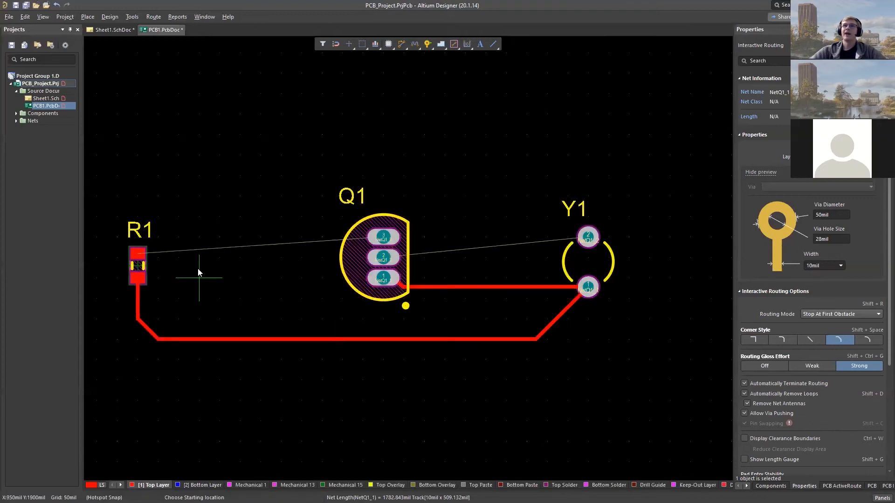
# - Route R1's upper pad to Q1's pad 3 and Y1's pad 2 to Q1's pad 2 on the Top Layer
pyautogui.click(137, 254)
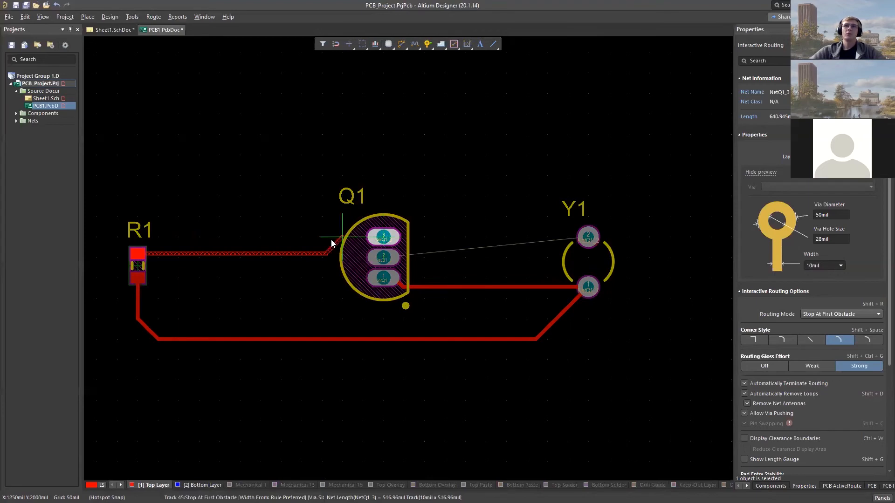
pyautogui.click(382, 238)
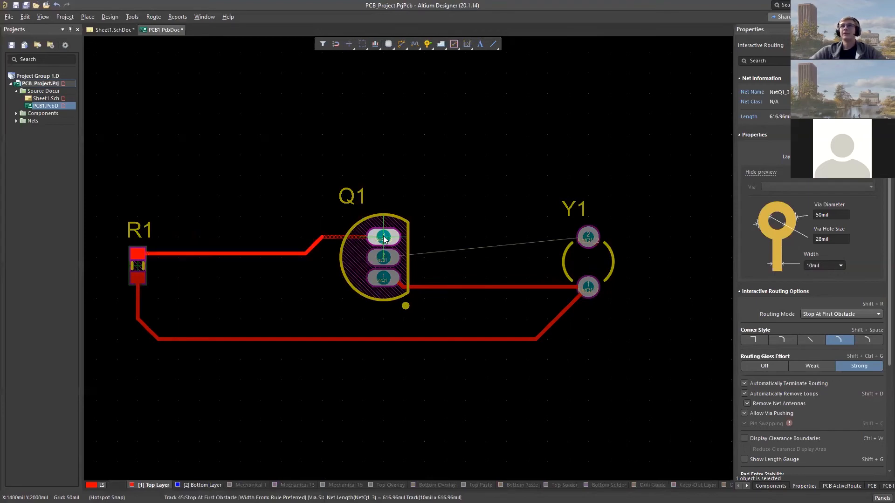
pyautogui.click(587, 238)
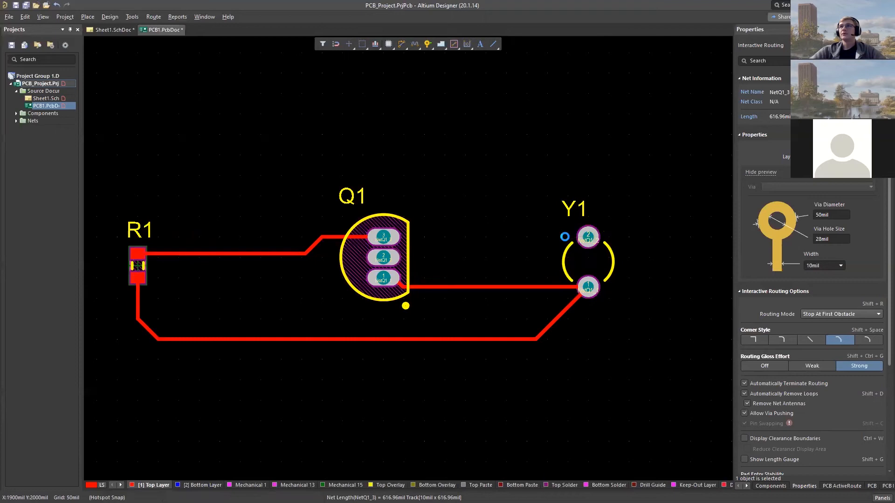
pyautogui.click(423, 246)
pyautogui.click(385, 260)
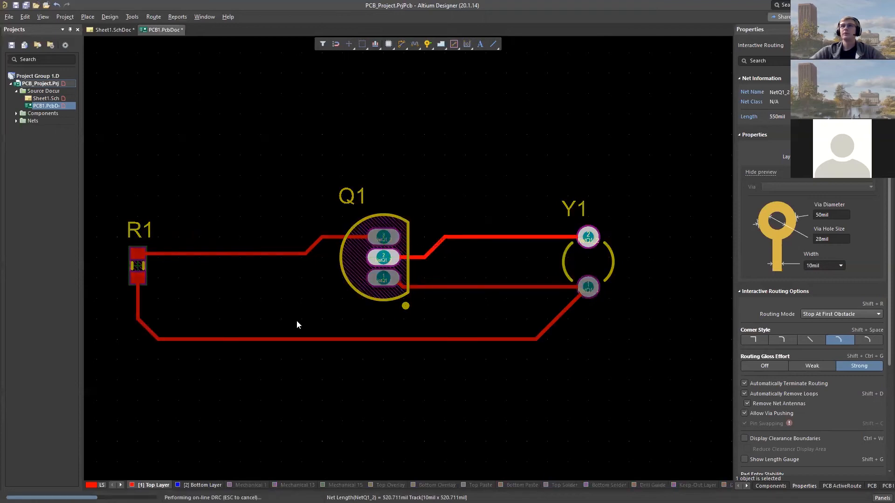
pyautogui.press('Escape')
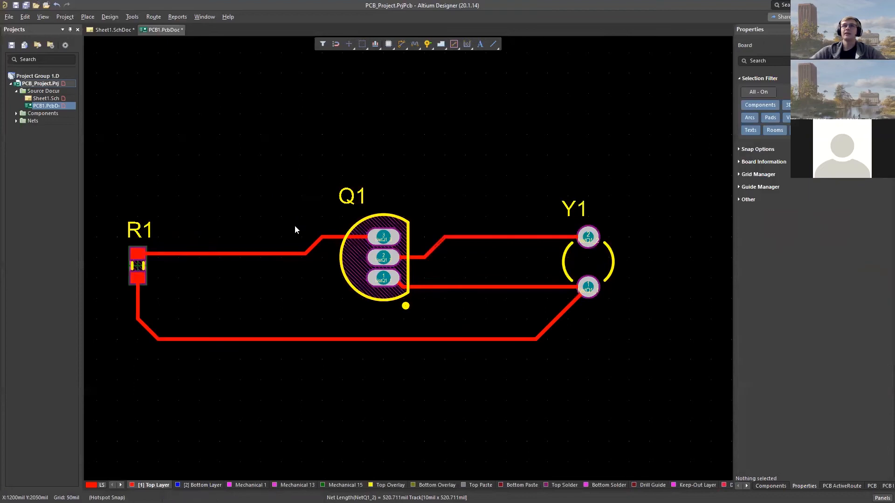
# - Examine the net and width properties of the track between R1 and Q1's pad 3
pyautogui.keyDown('ctrl'); pyautogui.scroll(-4, 269, 220); pyautogui.keyUp('ctrl')
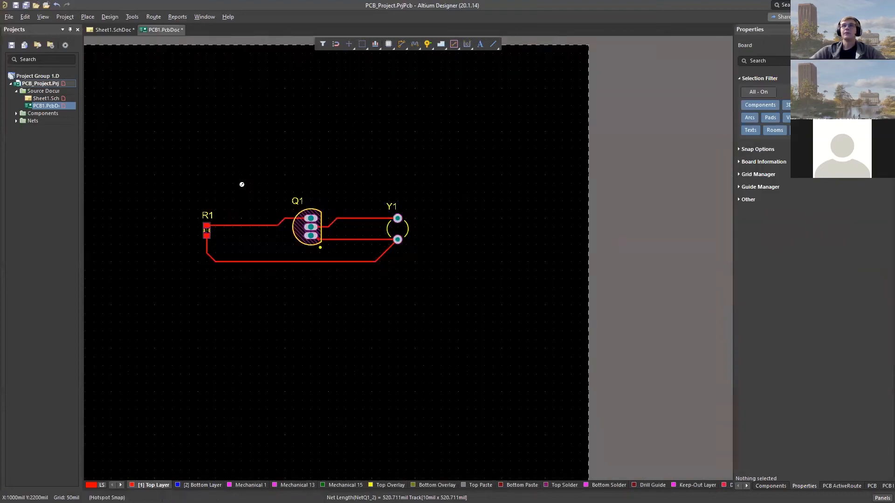
pyautogui.keyDown('ctrl'); pyautogui.scroll(3, 242, 185); pyautogui.keyUp('ctrl')
pyautogui.click(248, 277)
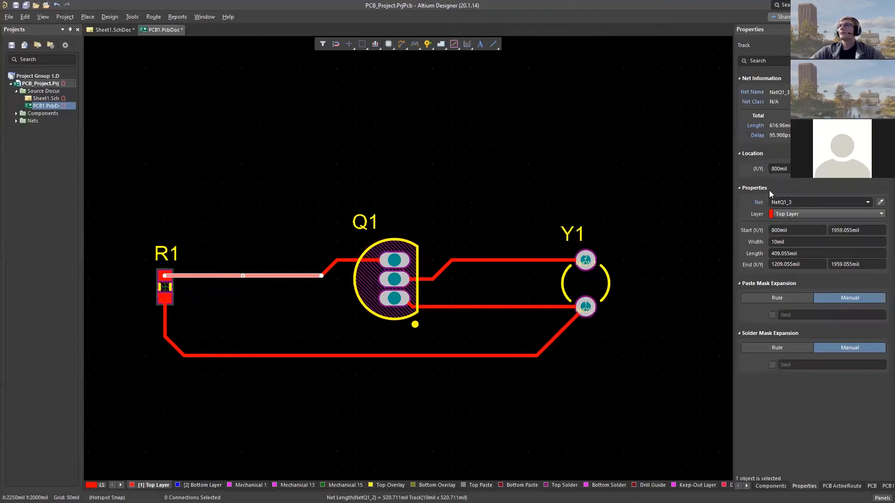
pyautogui.click(807, 202)
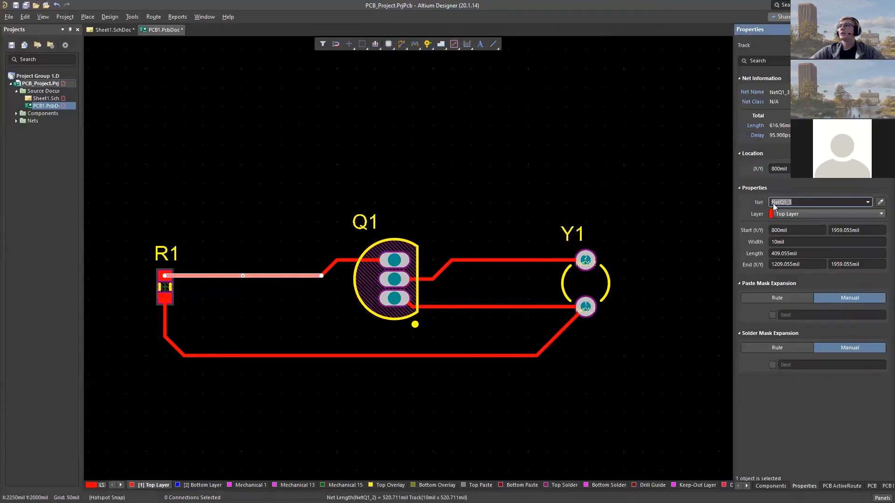
pyautogui.click(706, 213)
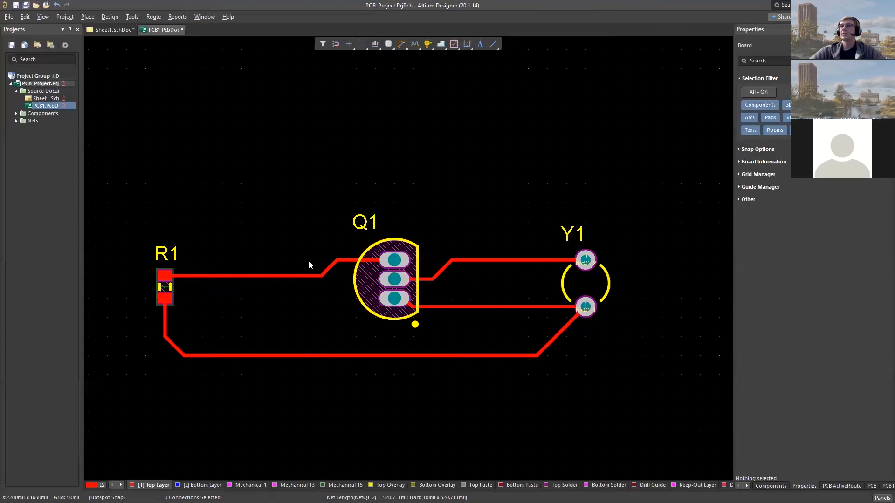
pyautogui.click(295, 276)
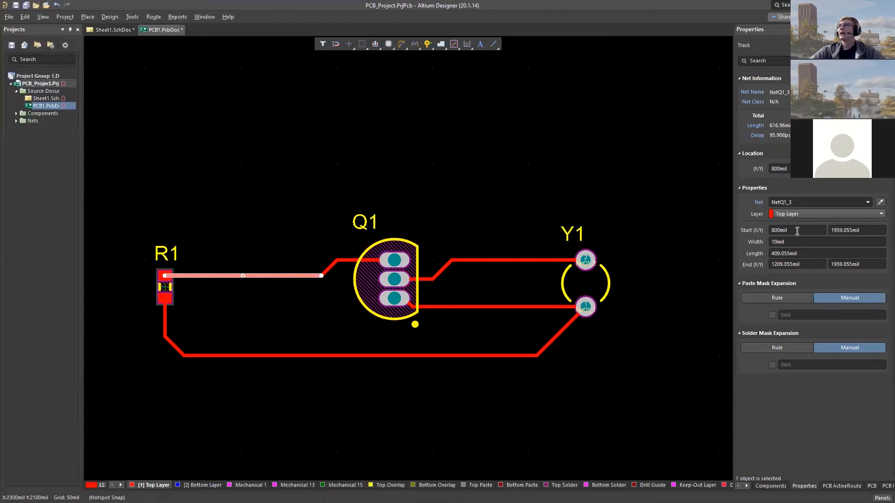
pyautogui.click(765, 244)
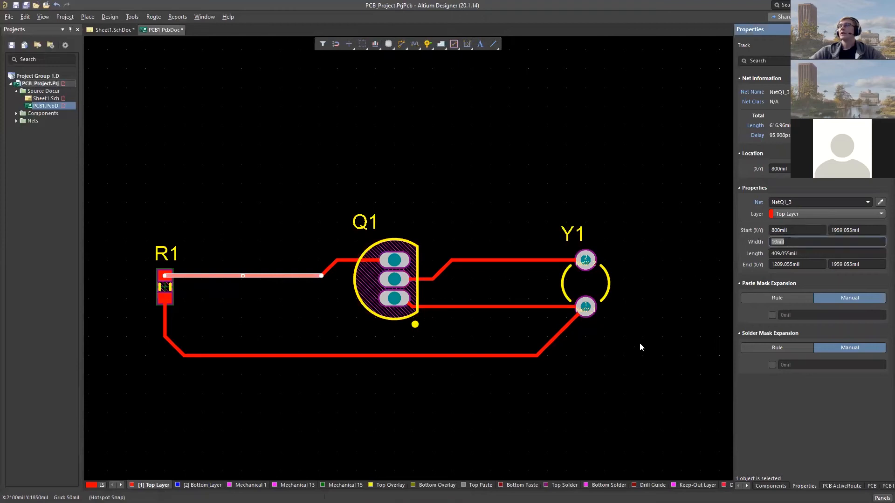
pyautogui.click(625, 355)
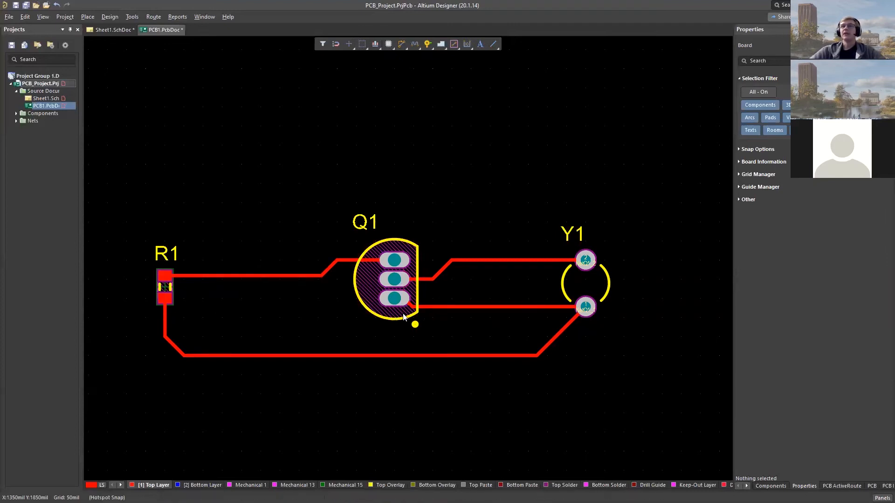
# - Centre the Q1 designator above its outline and move the Y1 designator directly over Y1's upper pad
pyautogui.scroll(2, 403, 313)
pyautogui.scroll(-3, 403, 314)
pyautogui.scroll(1, 403, 314)
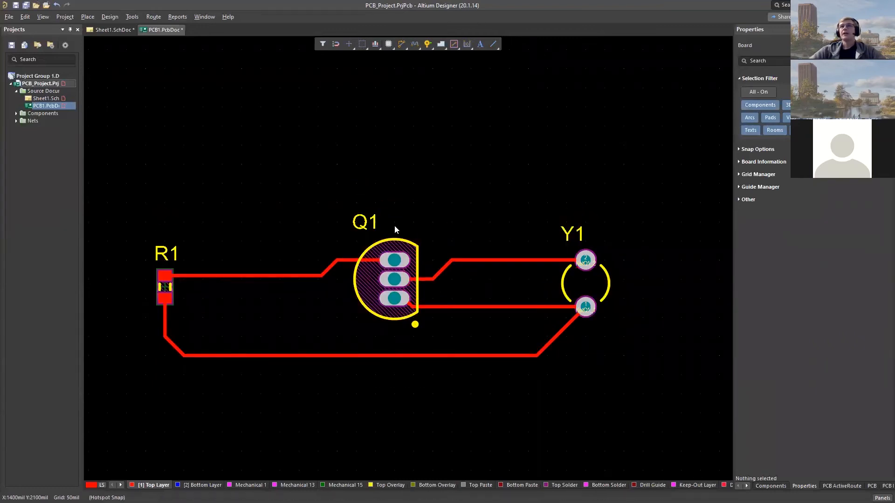
pyautogui.click(170, 254)
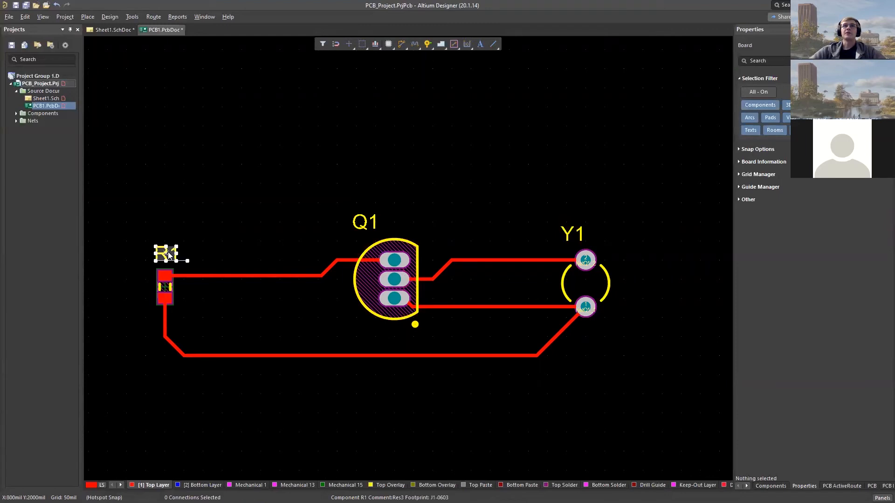
pyautogui.click(395, 240)
pyautogui.click(398, 205)
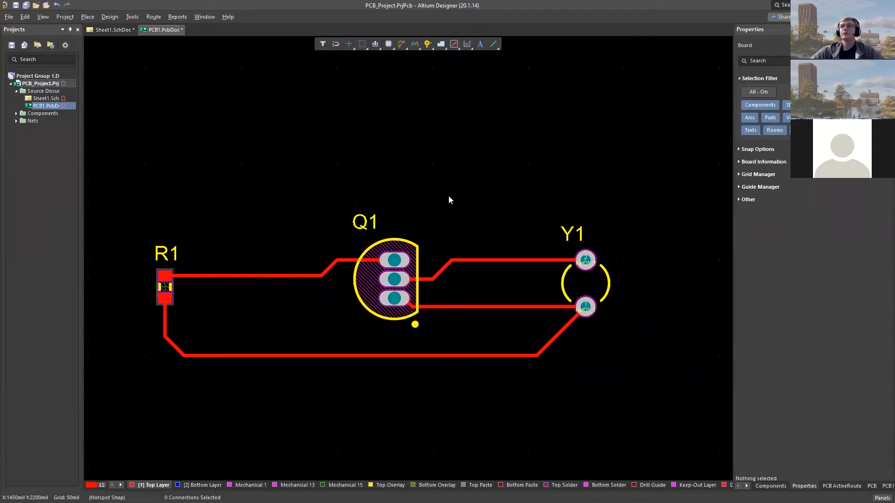
pyautogui.click(364, 222)
pyautogui.moveTo(364, 223); pyautogui.dragTo(394, 223)
pyautogui.click(441, 215)
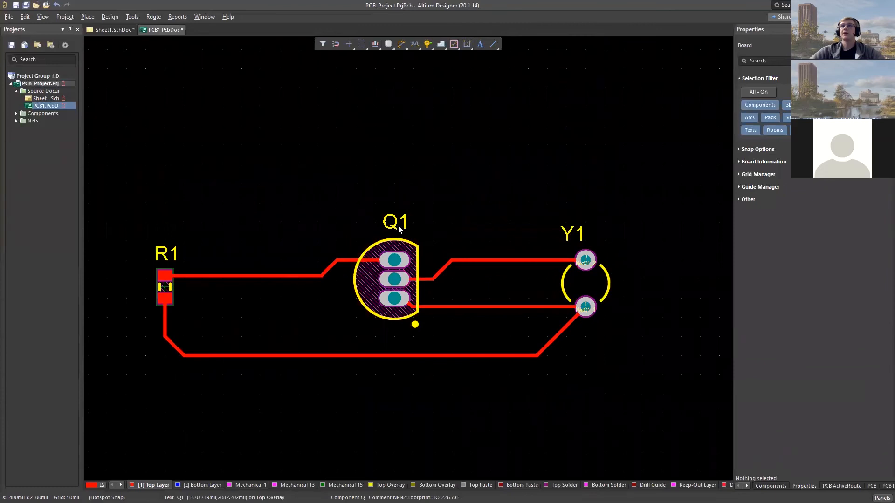
pyautogui.moveTo(576, 233); pyautogui.dragTo(591, 240)
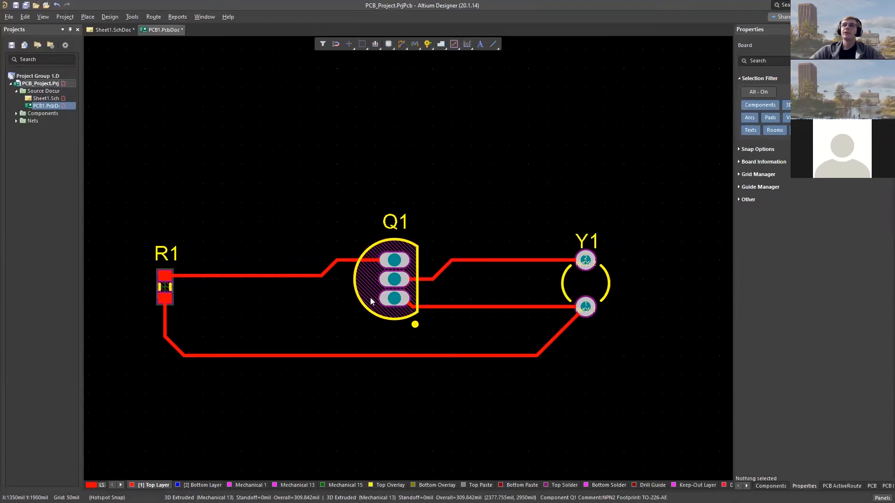
pyautogui.keyDown('ctrl'); pyautogui.scroll(5, 371, 301); pyautogui.keyUp('ctrl')
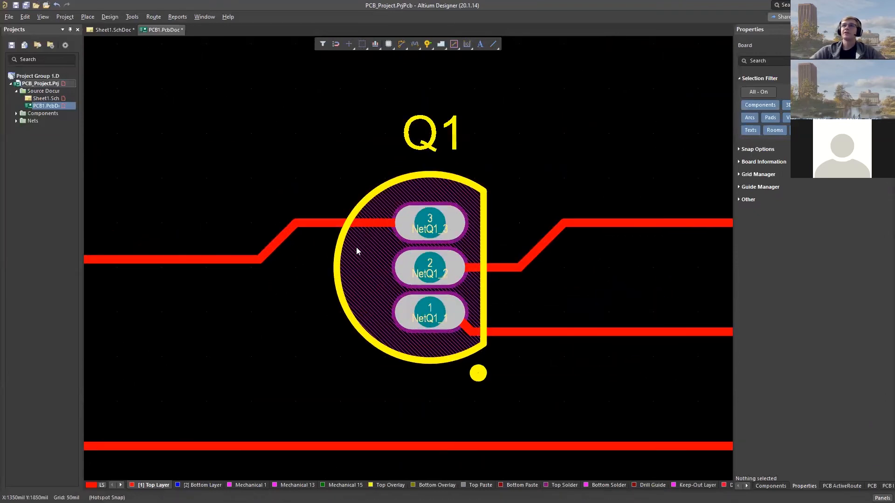
pyautogui.keyDown('ctrl'); pyautogui.scroll(-2, 361, 268); pyautogui.keyUp('ctrl')
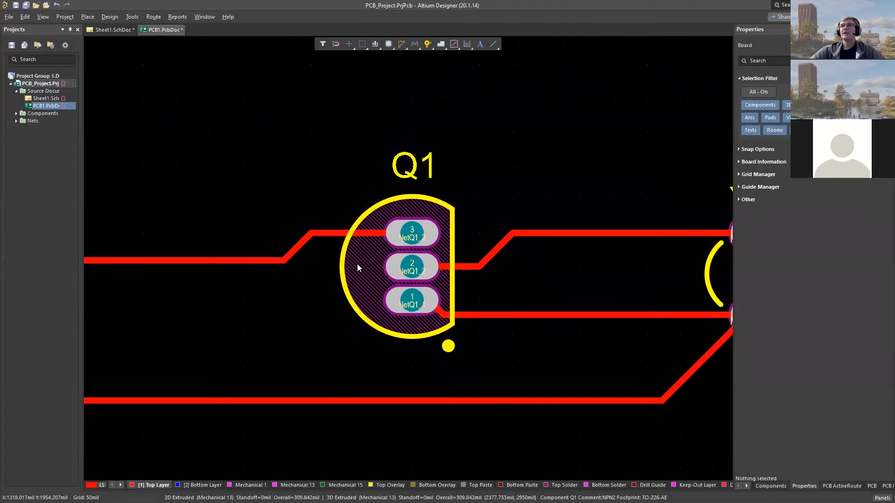
pyautogui.keyDown('ctrl'); pyautogui.scroll(-2, 366, 291); pyautogui.keyUp('ctrl')
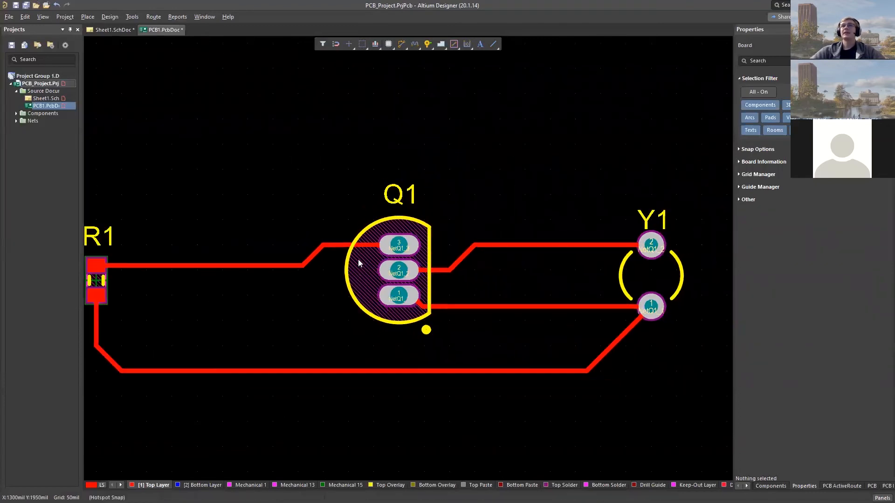
pyautogui.keyDown('ctrl'); pyautogui.scroll(2, 361, 270); pyautogui.keyUp('ctrl')
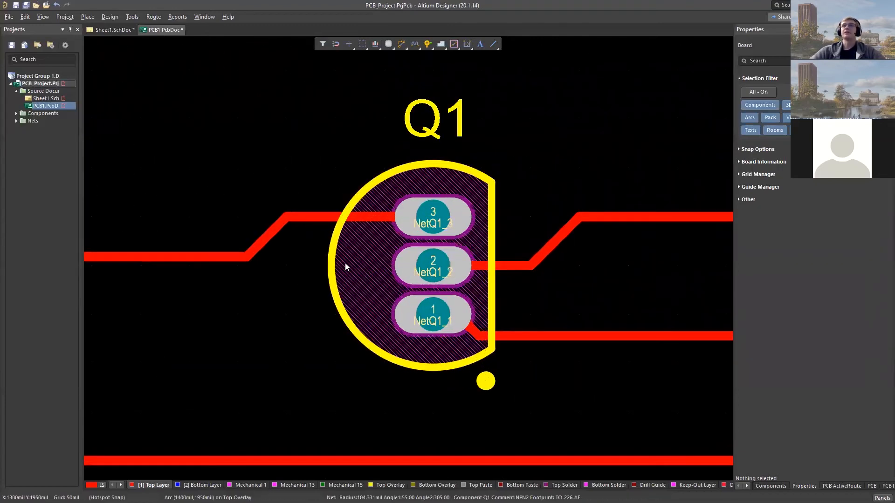
# - Try moving R1 onto the curved edge of Q1's outline to provoke a component collision, and undo the move
pyautogui.keyDown('ctrl'); pyautogui.scroll(-1, 369, 245); pyautogui.keyUp('ctrl')
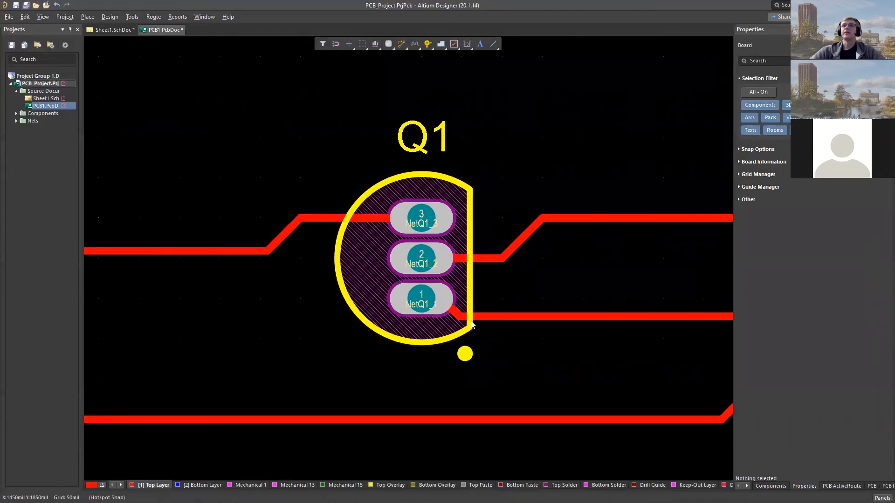
pyautogui.keyDown('ctrl'); pyautogui.scroll(-2, 328, 282); pyautogui.keyUp('ctrl')
pyautogui.keyDown('ctrl'); pyautogui.scroll(-1, 295, 230); pyautogui.keyUp('ctrl')
pyautogui.moveTo(295, 230); pyautogui.dragTo(308, 237, button='right')
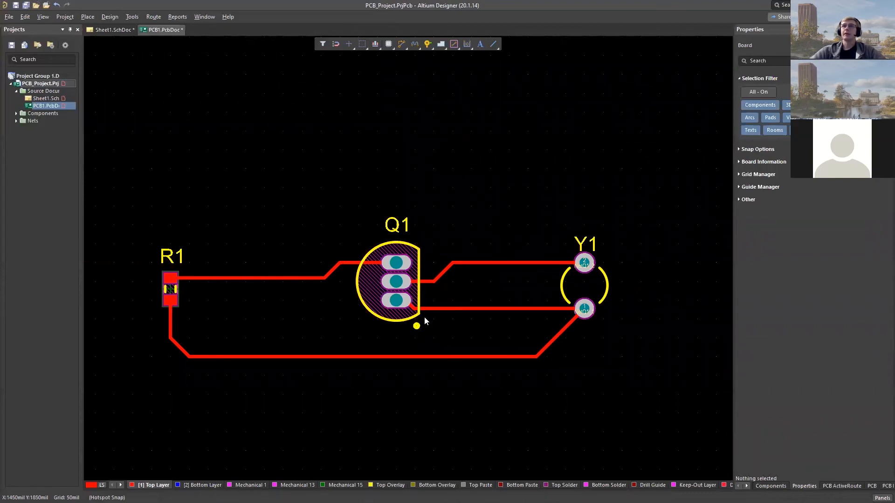
pyautogui.moveTo(171, 299); pyautogui.dragTo(367, 288)
pyautogui.keyDown('ctrl'); pyautogui.scroll(6, 393, 283); pyautogui.keyUp('ctrl')
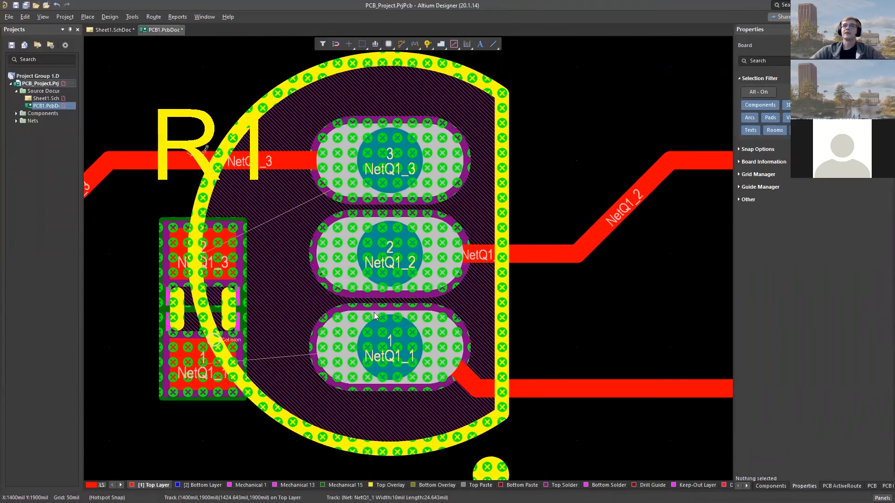
pyautogui.keyDown('ctrl'); pyautogui.scroll(-2, 358, 310); pyautogui.keyUp('ctrl')
pyautogui.keyDown('ctrl'); pyautogui.scroll(-2, 358, 310); pyautogui.keyUp('ctrl')
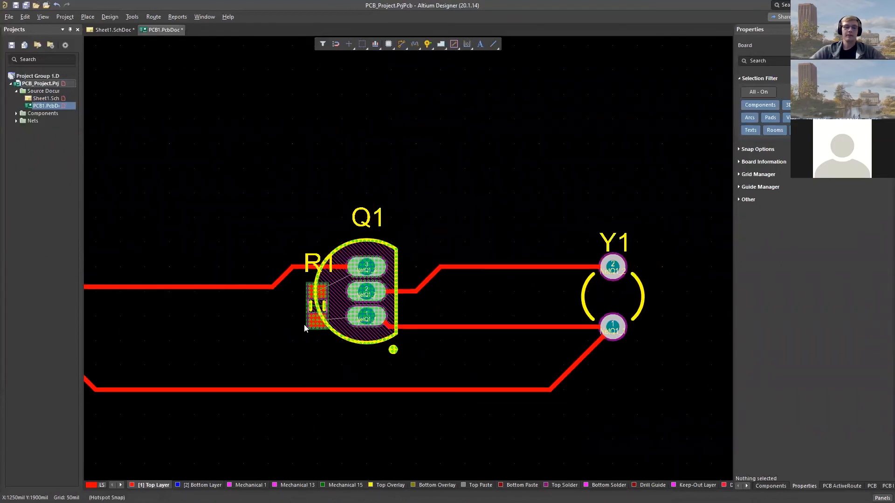
pyautogui.hotkey('ctrl', 'z')
# - Delete all tracks between R1, Q1 and Y1 with the selection filter limited to tracks, and re-enable every object type
pyautogui.scroll(-3, 198, 319)
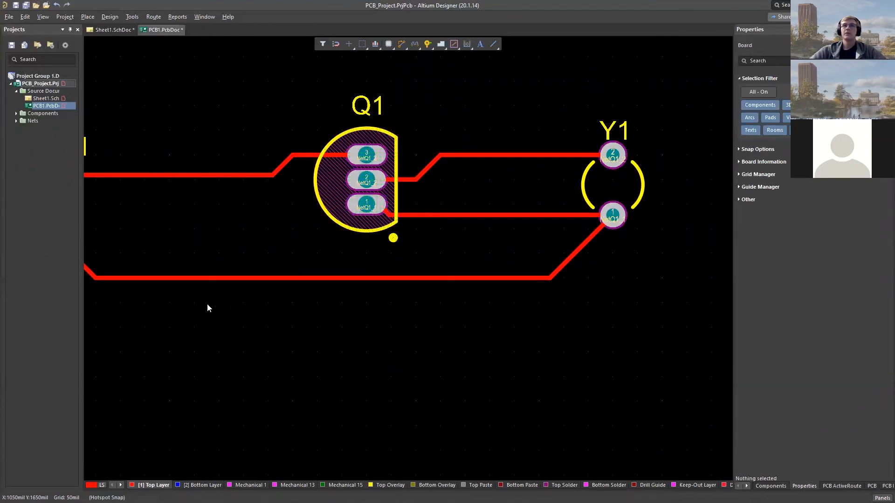
pyautogui.keyDown('ctrl'); pyautogui.scroll(-1, 211, 300); pyautogui.keyUp('ctrl')
pyautogui.moveTo(192, 241); pyautogui.dragTo(278, 281, button='right')
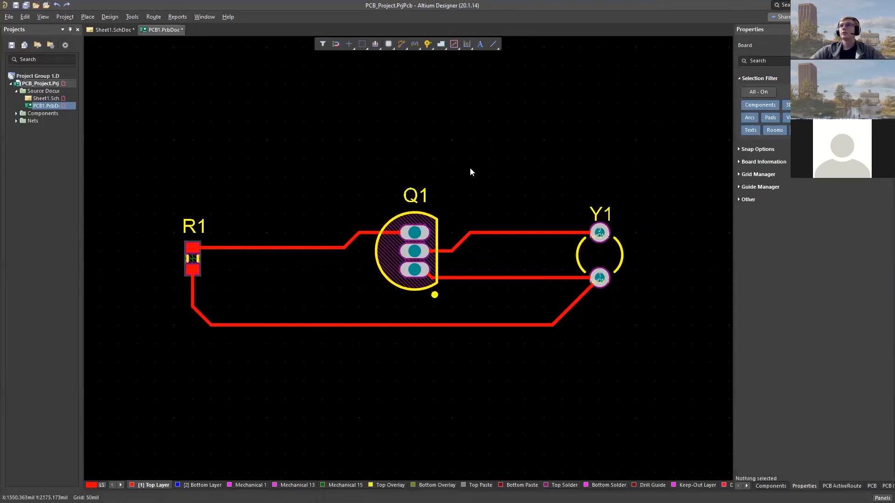
pyautogui.keyDown('ctrl'); pyautogui.scroll(-1, 470, 172); pyautogui.keyUp('ctrl')
pyautogui.moveTo(512, 158); pyautogui.dragTo(492, 186, button='right')
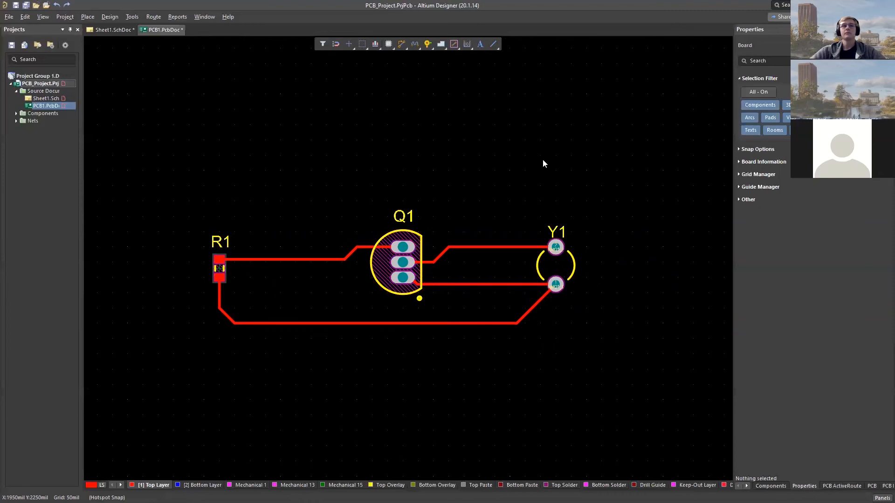
pyautogui.moveTo(524, 155); pyautogui.dragTo(516, 164, button='right')
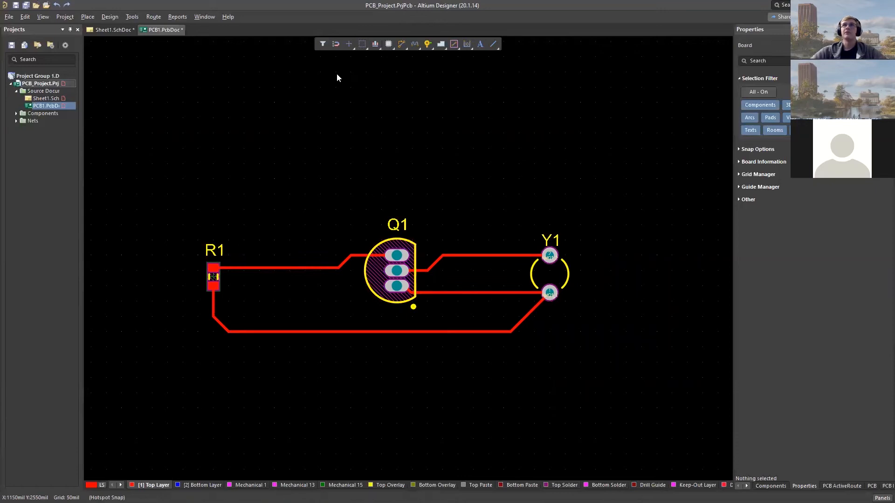
pyautogui.click(321, 46)
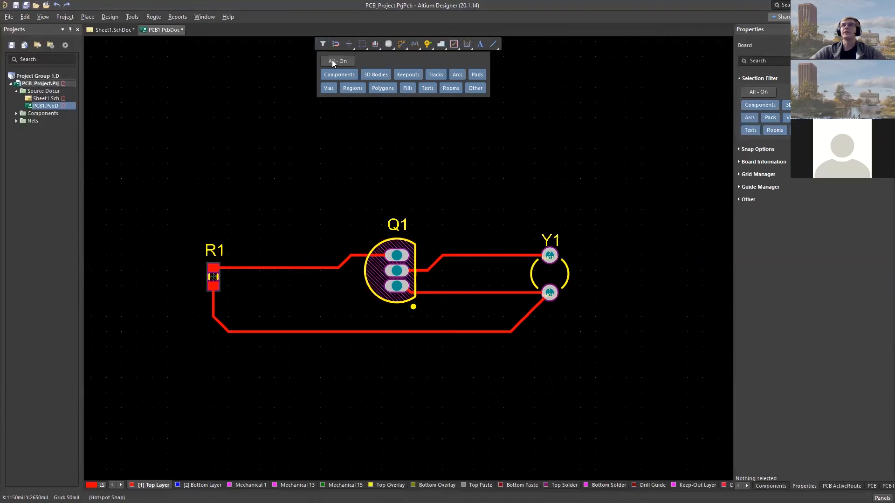
pyautogui.click(332, 59)
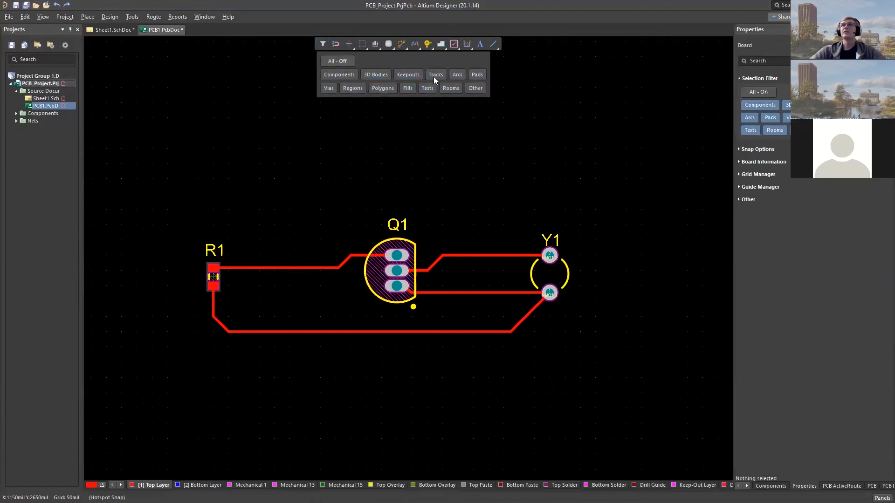
pyautogui.moveTo(167, 210); pyautogui.dragTo(622, 346)
pyautogui.press('Delete')
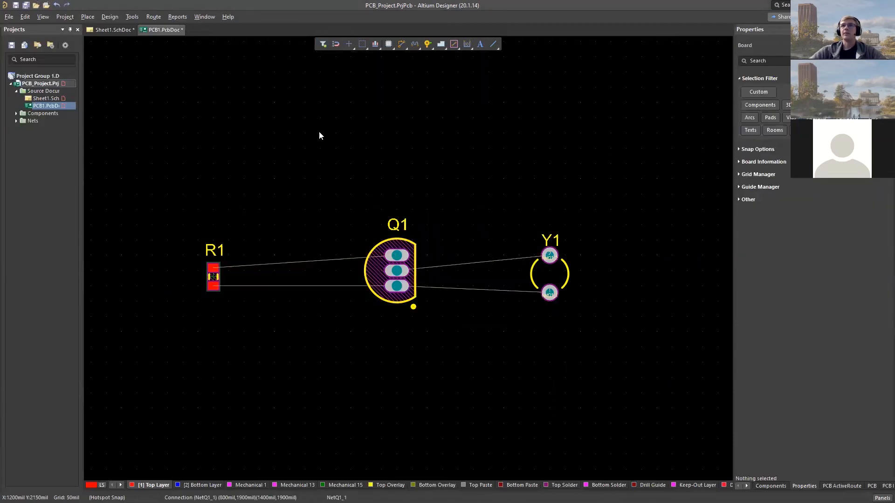
pyautogui.click(324, 42)
pyautogui.click(330, 60)
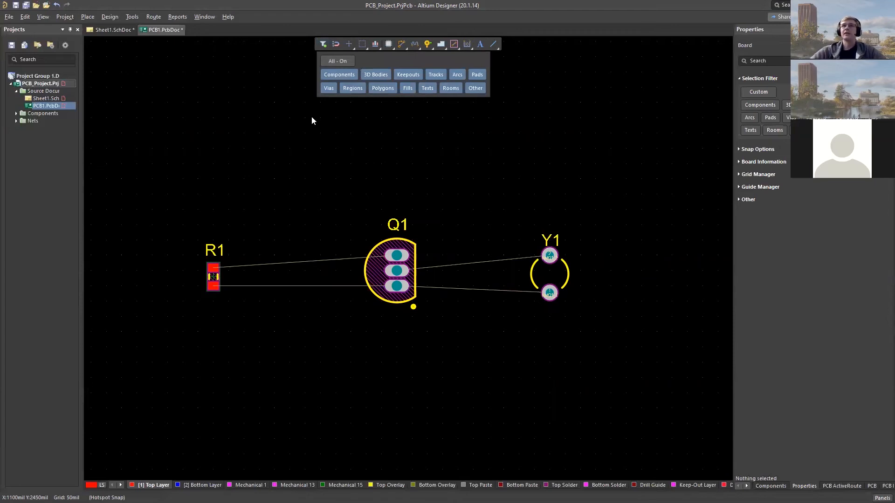
# - Move R1 about 50 mil up and to the left and flip it to the Bottom Layer
pyautogui.moveTo(213, 291); pyautogui.dragTo(197, 279)
pyautogui.press('l')
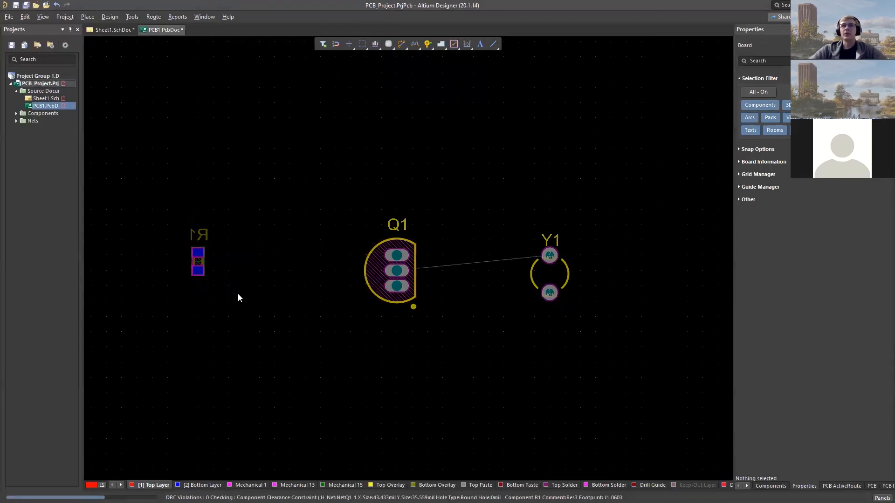
pyautogui.keyDown('ctrl'); pyautogui.scroll(2, 239, 229); pyautogui.keyUp('ctrl')
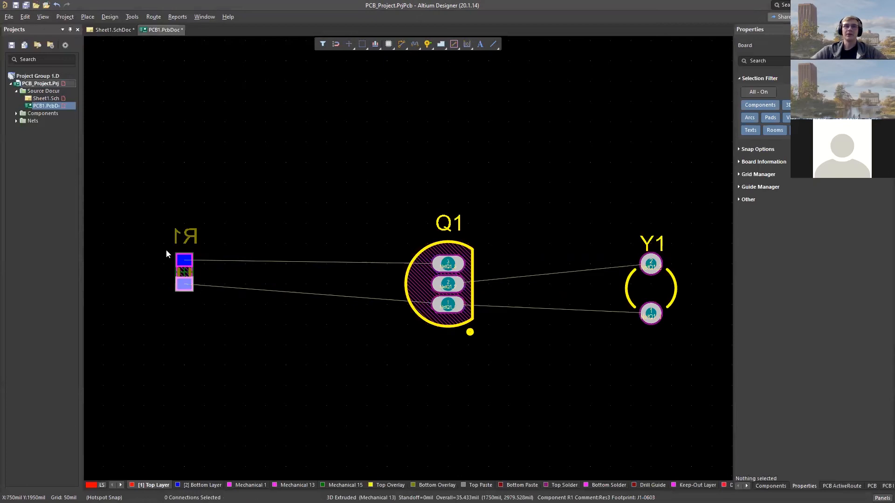
pyautogui.click(237, 319)
# - Place a copy of R1 flipped to the Top Layer just left of the original, and delete the copy
pyautogui.moveTo(158, 209); pyautogui.dragTo(211, 300)
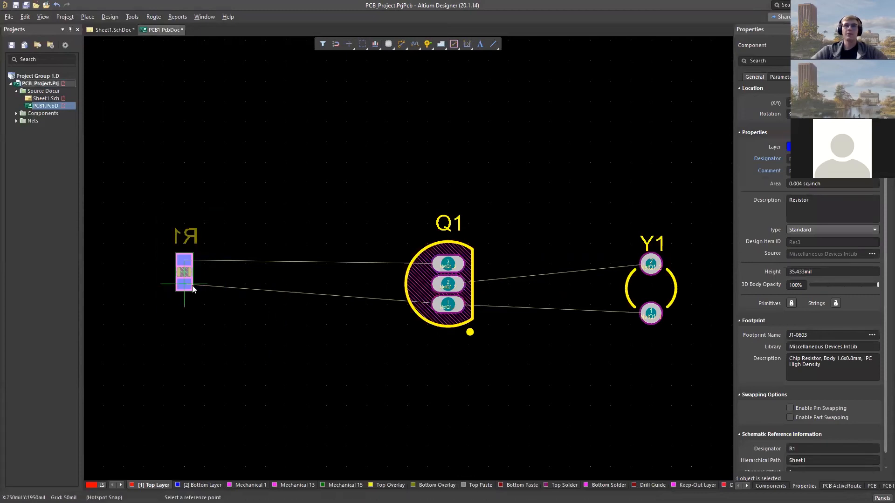
pyautogui.hotkey('ctrl', 'v')
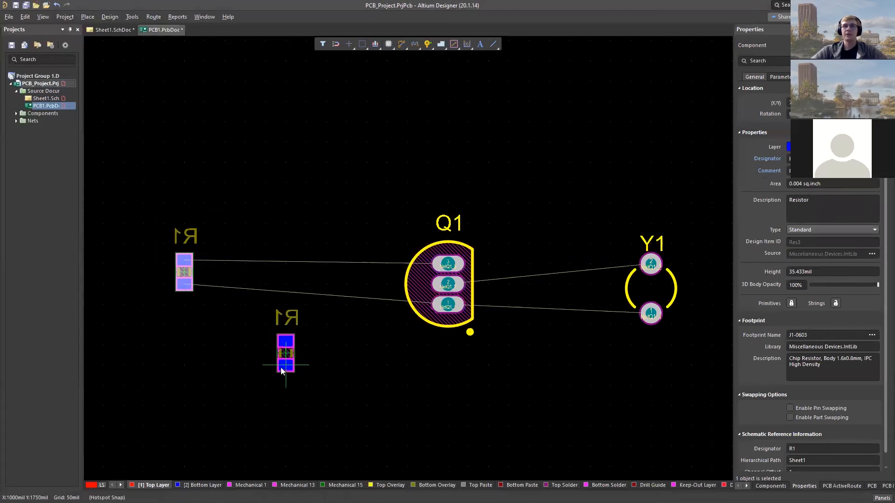
pyautogui.press('l')
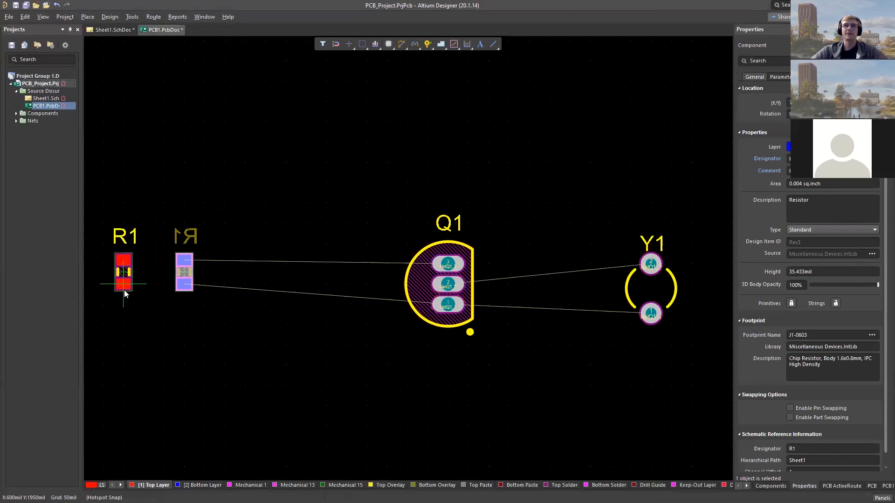
pyautogui.press('Escape')
pyautogui.rightClick(242, 359)
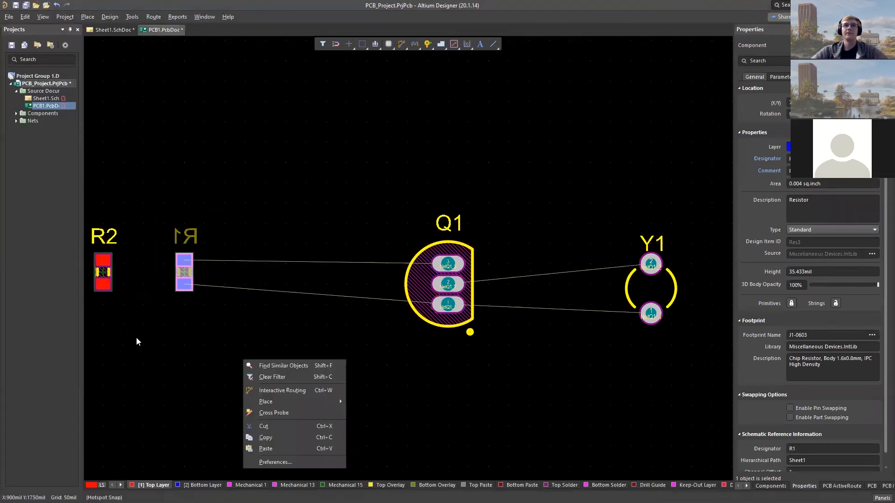
pyautogui.rightClick(165, 327)
pyautogui.rightClick(144, 335)
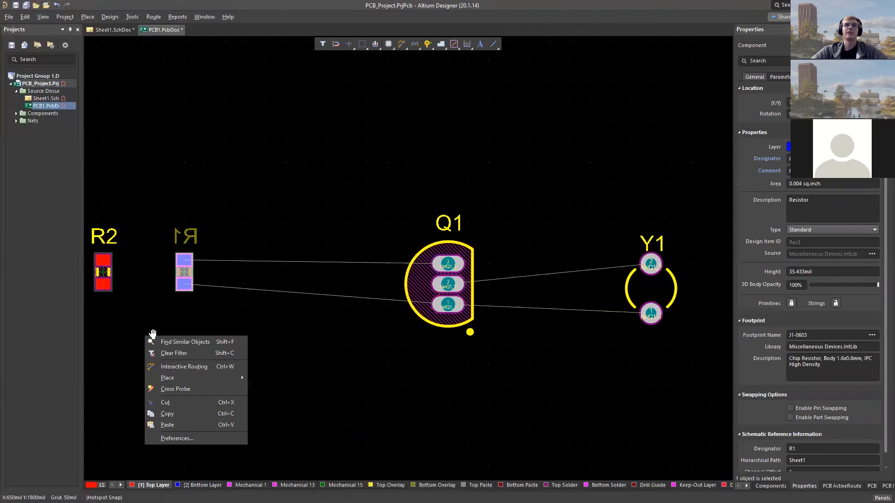
pyautogui.moveTo(149, 335); pyautogui.dragTo(267, 364, button='right')
pyautogui.moveTo(201, 219); pyautogui.dragTo(254, 337)
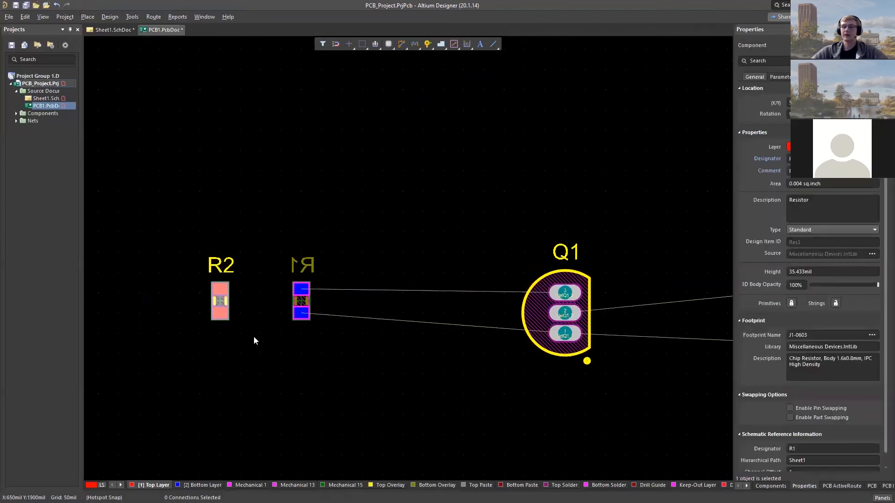
pyautogui.press('Delete')
# - Route R1's lower pad on the Bottom Layer to a via below Q1's level, and continue on the Top Layer to Q1's pad 1
pyautogui.moveTo(357, 354); pyautogui.dragTo(269, 347, button='right')
pyautogui.click(492, 44)
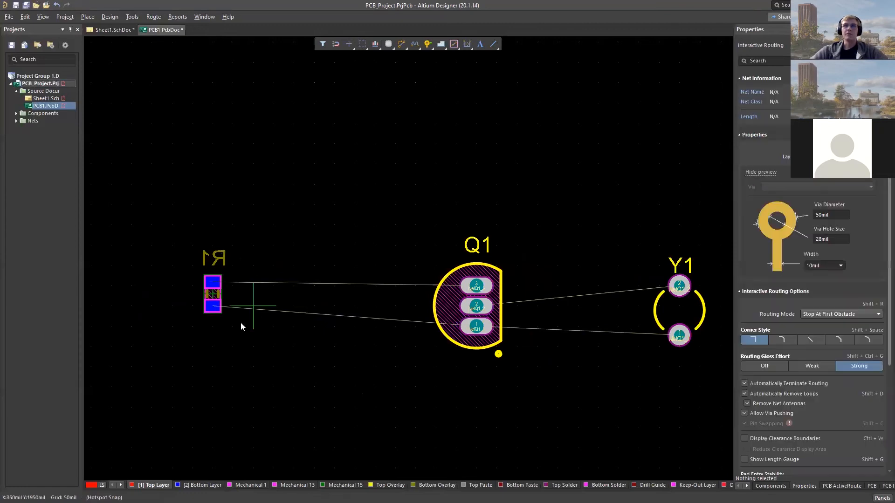
pyautogui.click(215, 309)
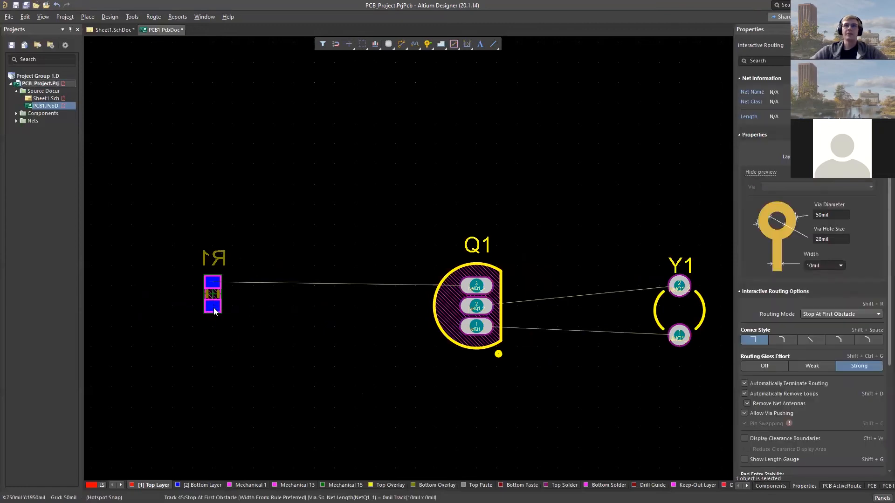
pyautogui.hotkey('shift', 'space')
pyautogui.hotkey('shift', 'space')
pyautogui.hotkey('shift', 'space')
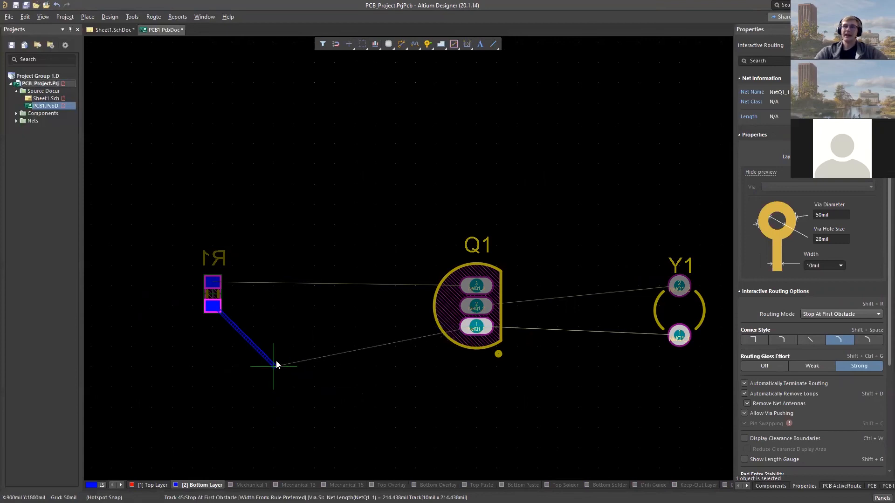
pyautogui.press('KP_Multiply')
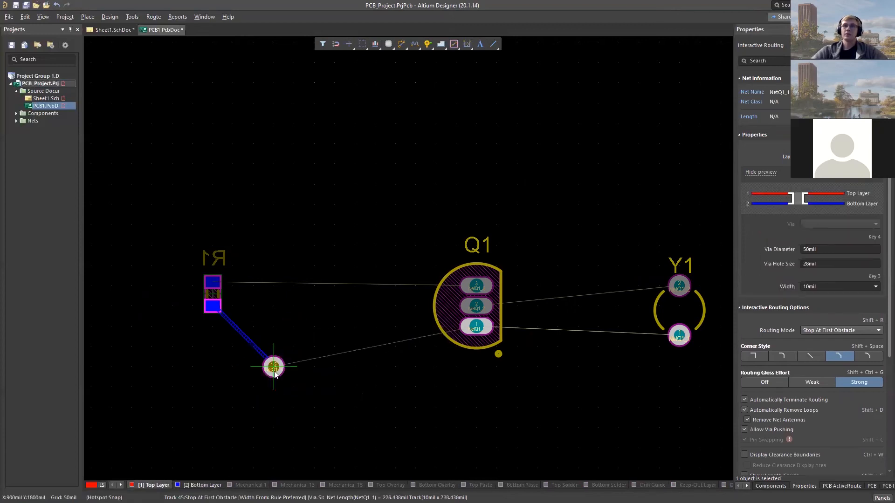
pyautogui.click(274, 368)
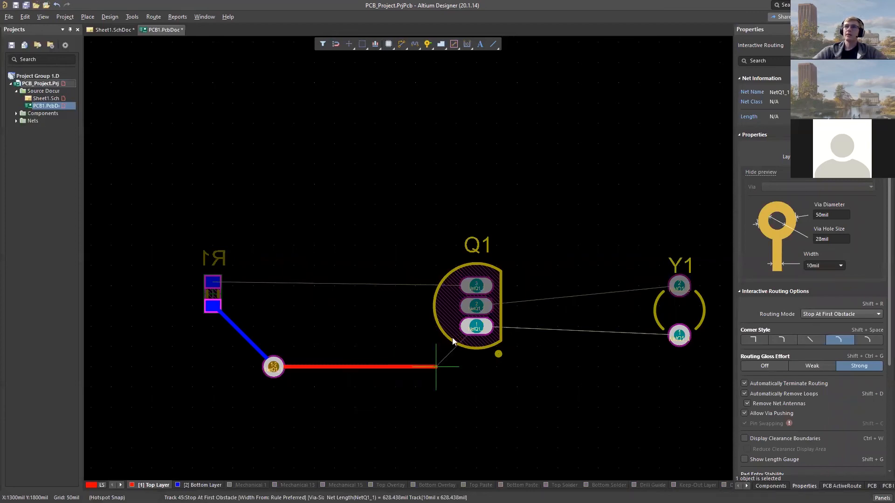
pyautogui.click(474, 328)
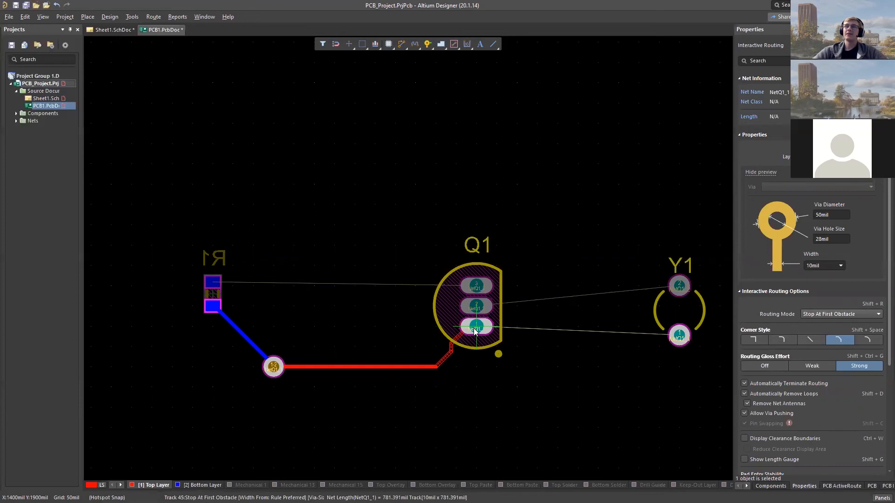
pyautogui.click(475, 329)
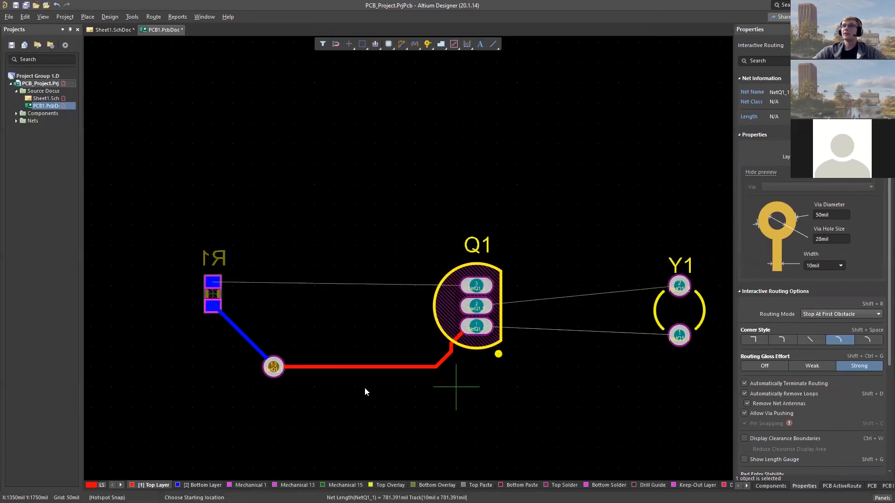
pyautogui.press('Escape')
# - Shift the via about 50 mil to the left, and undo both the shift and the route from R1 to Q1's pad 1
pyautogui.moveTo(273, 368)
pyautogui.mouseDown()
pyautogui.moveTo(268, 396)
pyautogui.moveTo(293, 365)
pyautogui.moveTo(274, 365)
pyautogui.moveTo(260, 349)
pyautogui.moveTo(279, 367)
pyautogui.moveTo(251, 382)
pyautogui.moveTo(257, 373)
pyautogui.mouseUp()
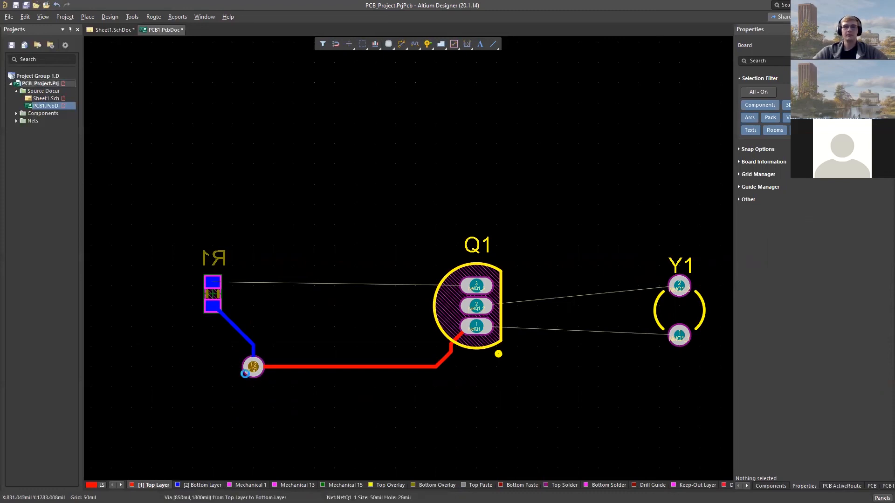
pyautogui.hotkey('ctrl', 'z')
pyautogui.hotkey('ctrl', 'z')
# - Reroute R1's lower pad on the Bottom Layer to a via at about X 950 mil, and on the Top Layer to Q1's pad 1
pyautogui.hotkey('ctrl', 'w')
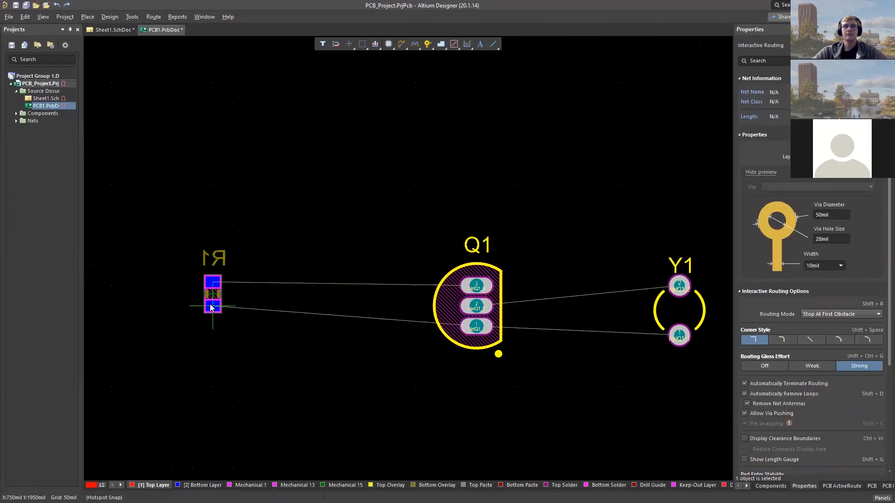
pyautogui.click(214, 311)
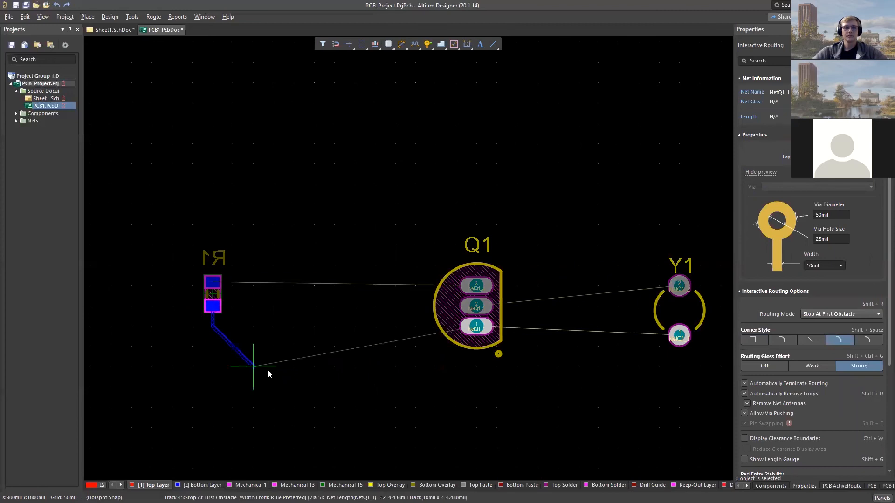
pyautogui.press('KP_Multiply')
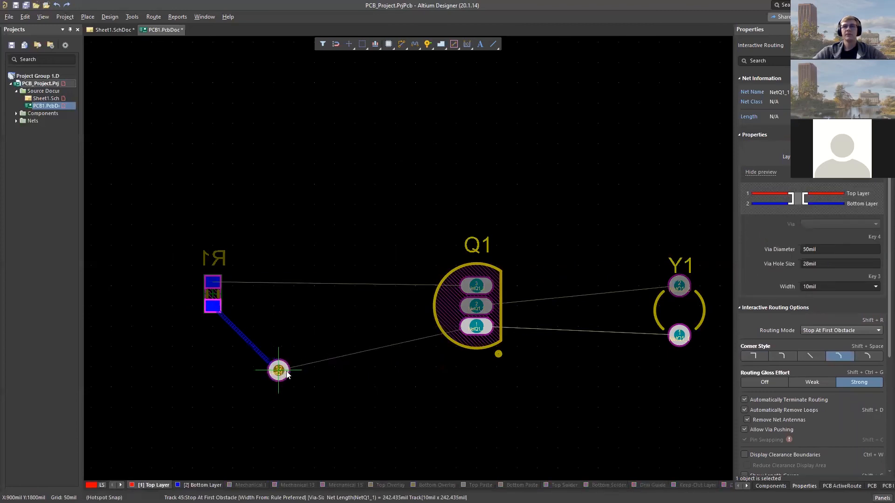
pyautogui.click(287, 372)
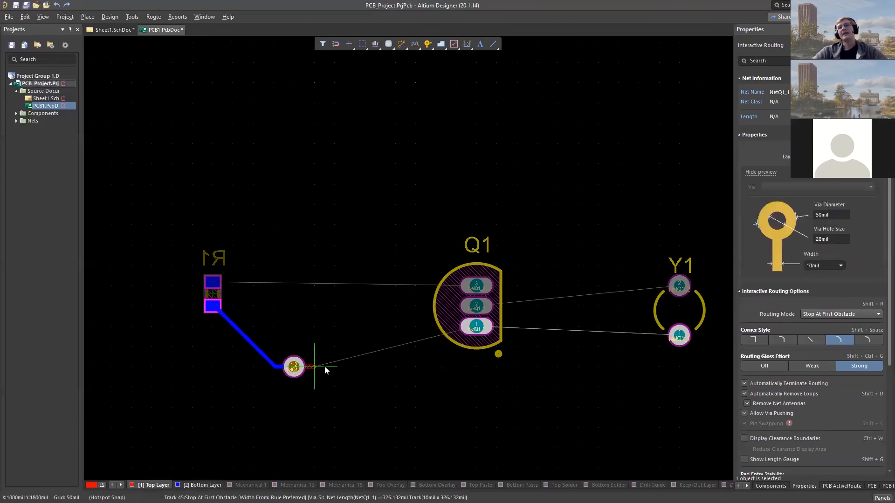
pyautogui.click(474, 331)
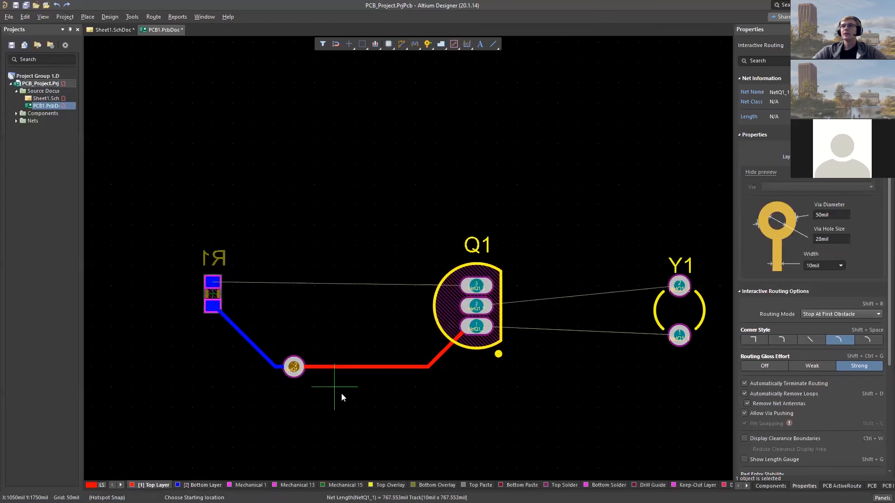
pyautogui.rightClick(378, 373)
pyautogui.keyDown('ctrl'); pyautogui.scroll(-1, 417, 368); pyautogui.keyUp('ctrl')
pyautogui.moveTo(544, 378); pyautogui.dragTo(469, 336, button='right')
pyautogui.keyDown('ctrl'); pyautogui.scroll(-1, 480, 356); pyautogui.keyUp('ctrl')
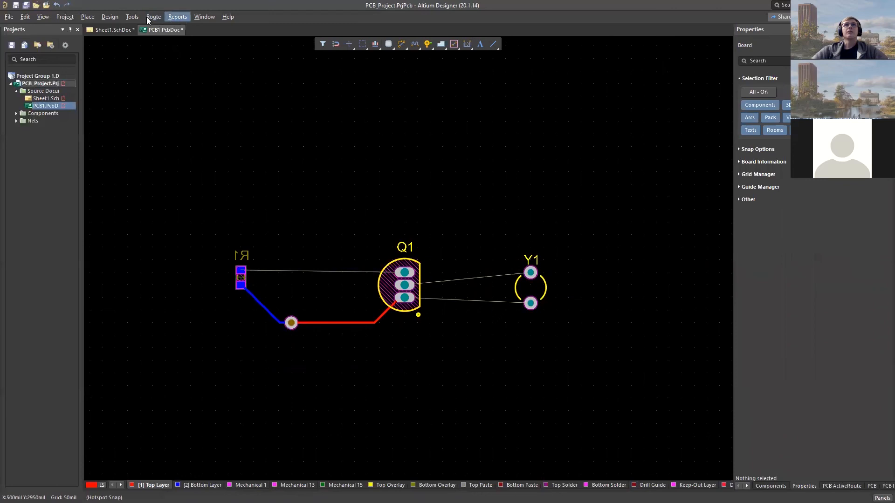
pyautogui.click(106, 17)
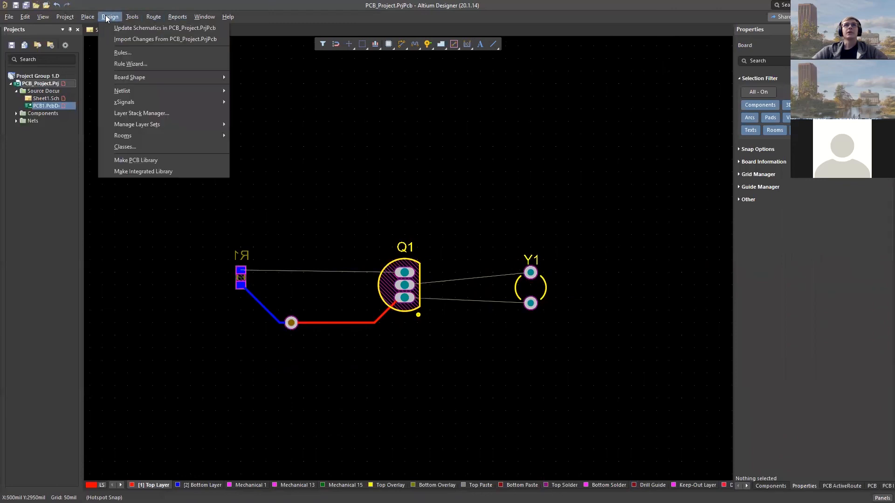
pyautogui.click(125, 54)
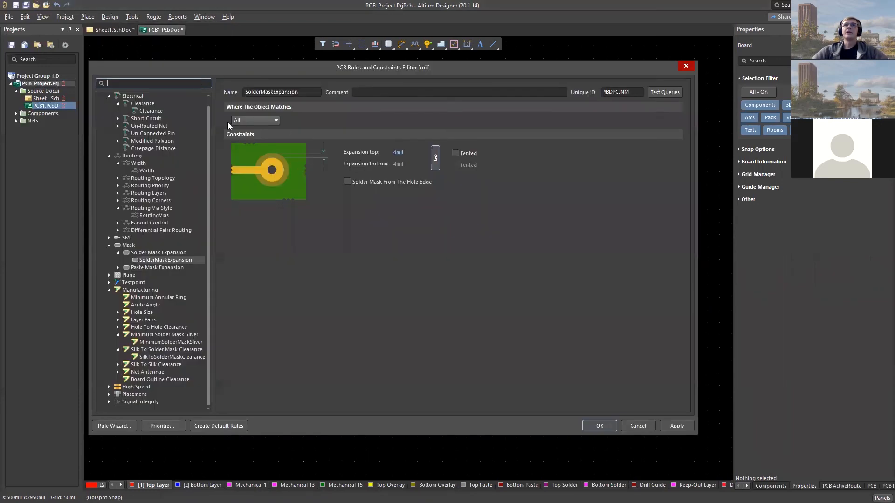
pyautogui.click(687, 67)
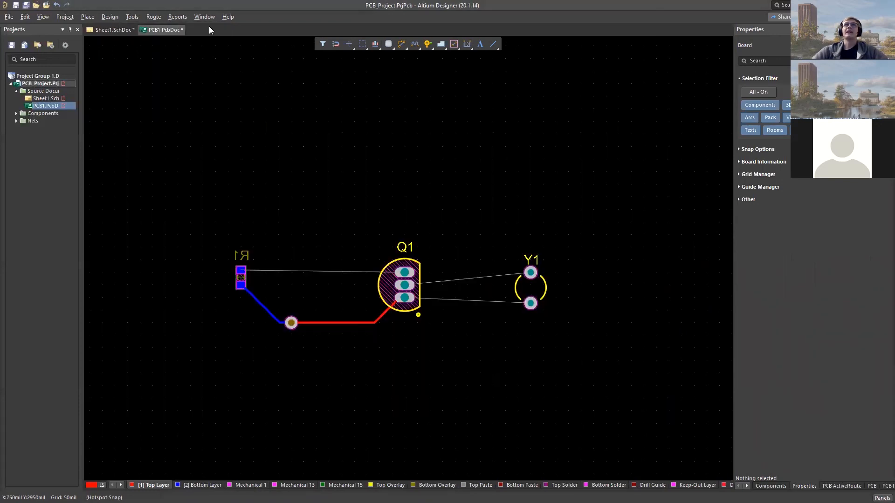
# - Examine the design rules list and the Clearance rule's constraints for each object type, and leave the rules editor without changes
pyautogui.click(106, 22)
pyautogui.click(122, 55)
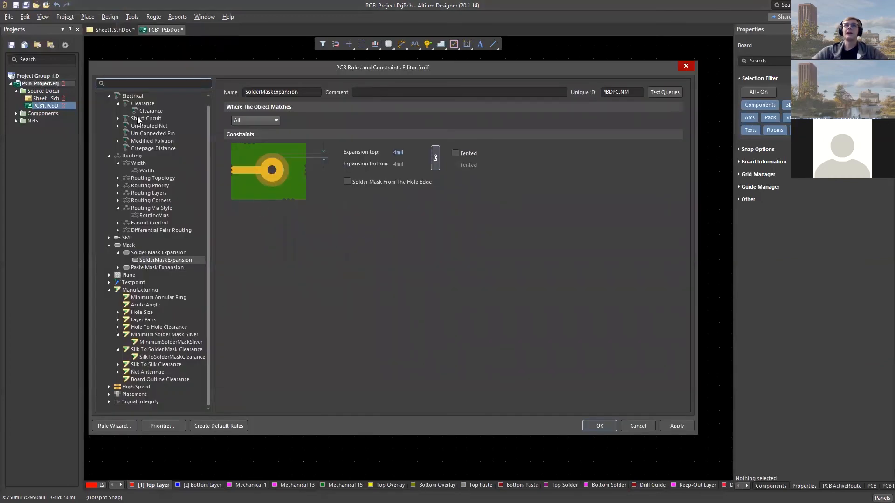
pyautogui.scroll(1, 140, 136)
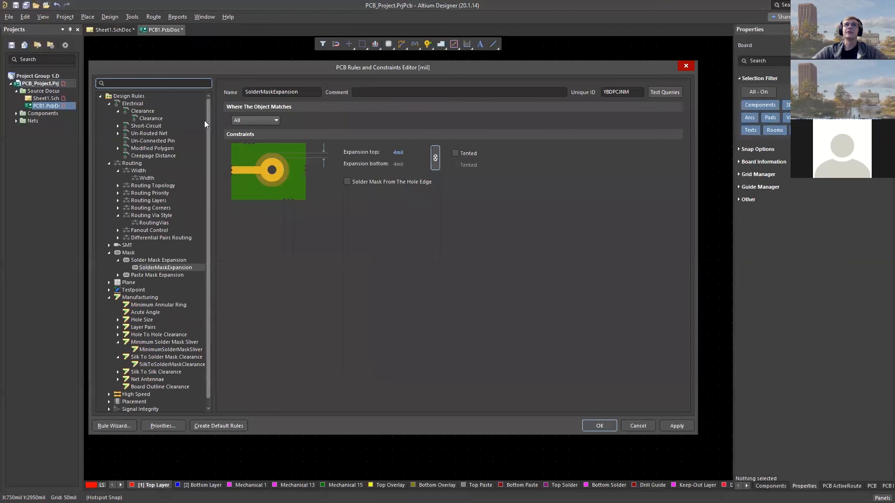
pyautogui.click(208, 200)
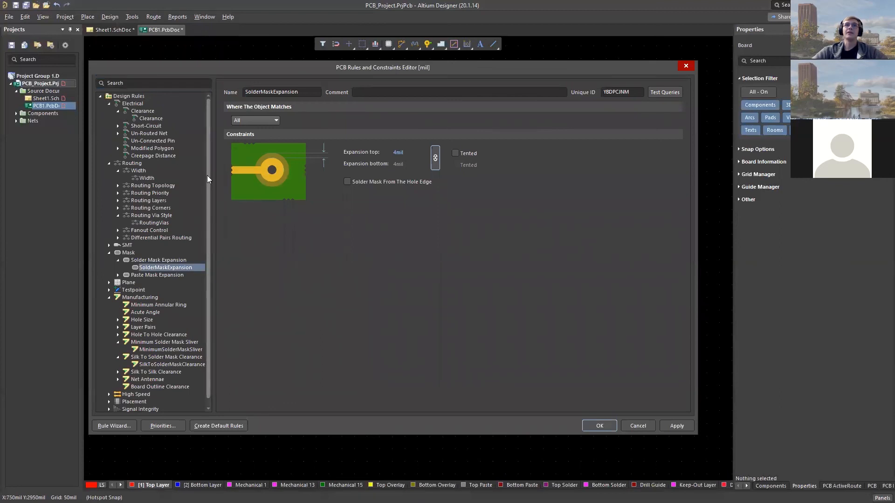
pyautogui.scroll(-1, 209, 167)
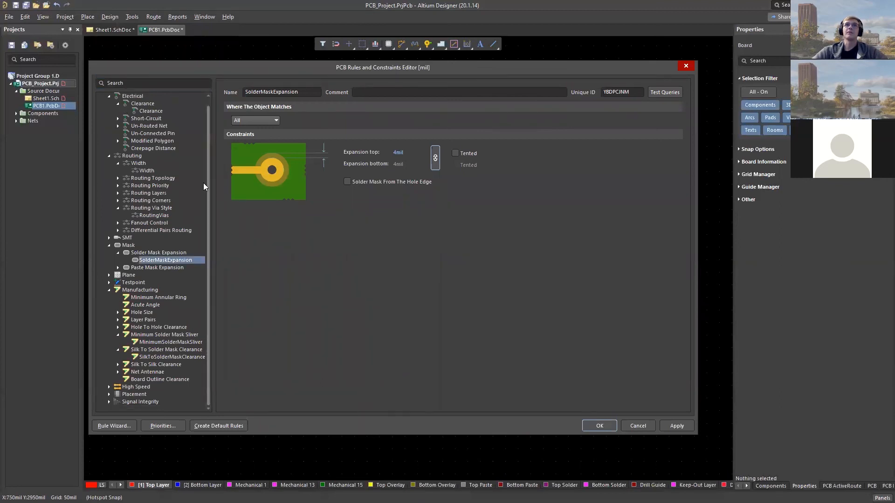
pyautogui.scroll(1, 208, 190)
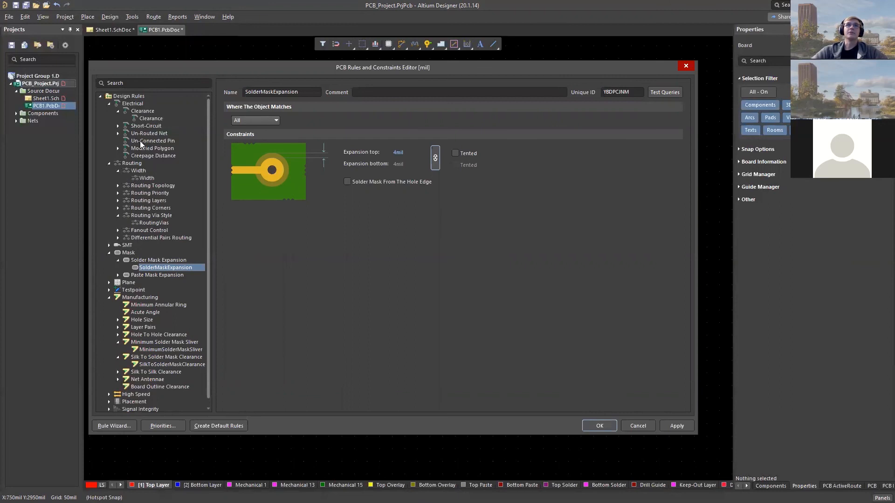
pyautogui.click(146, 118)
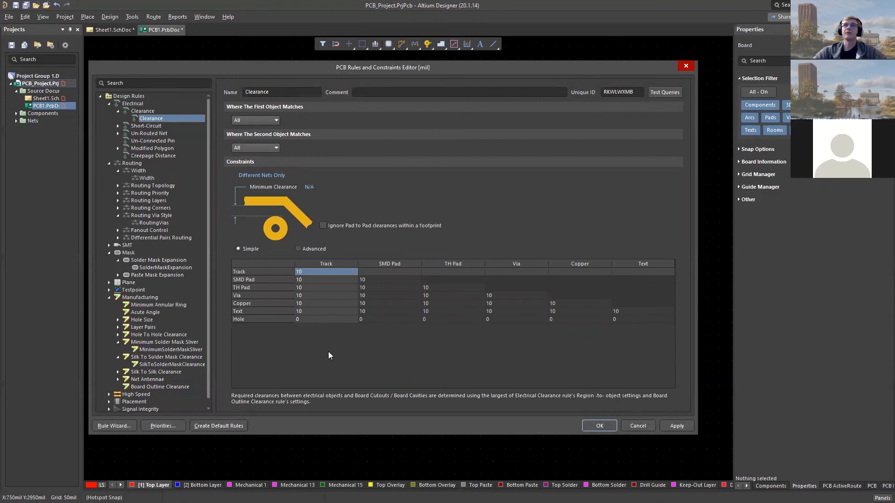
pyautogui.click(645, 426)
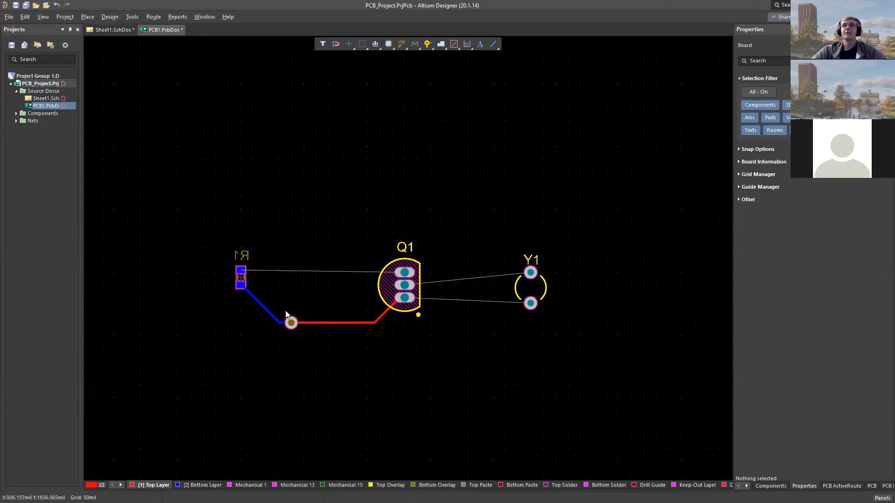
# - Move Y1 about 250 mil closer to Q1
pyautogui.keyDown('ctrl'); pyautogui.scroll(4, 294, 280); pyautogui.keyUp('ctrl')
pyautogui.moveTo(308, 274); pyautogui.dragTo(221, 287, button='right')
pyautogui.keyDown('ctrl'); pyautogui.scroll(-3, 235, 277); pyautogui.keyUp('ctrl')
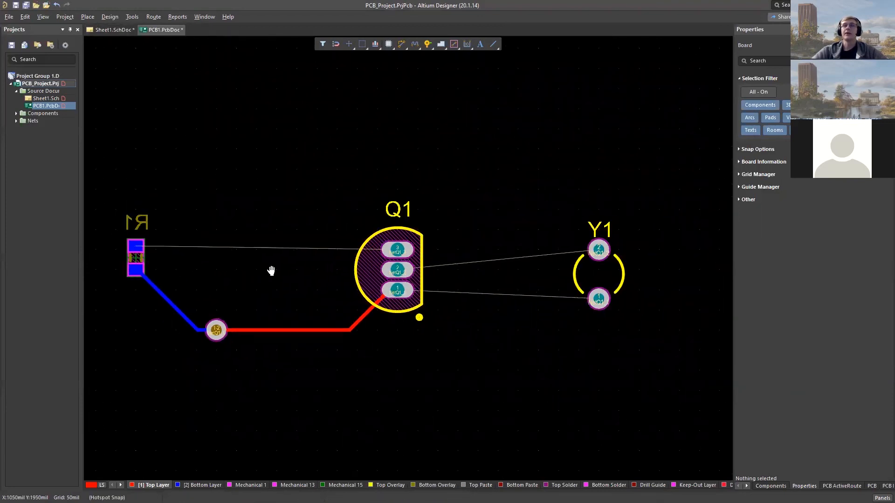
pyautogui.moveTo(272, 270); pyautogui.dragTo(292, 272, button='right')
pyautogui.moveTo(619, 303); pyautogui.dragTo(519, 314)
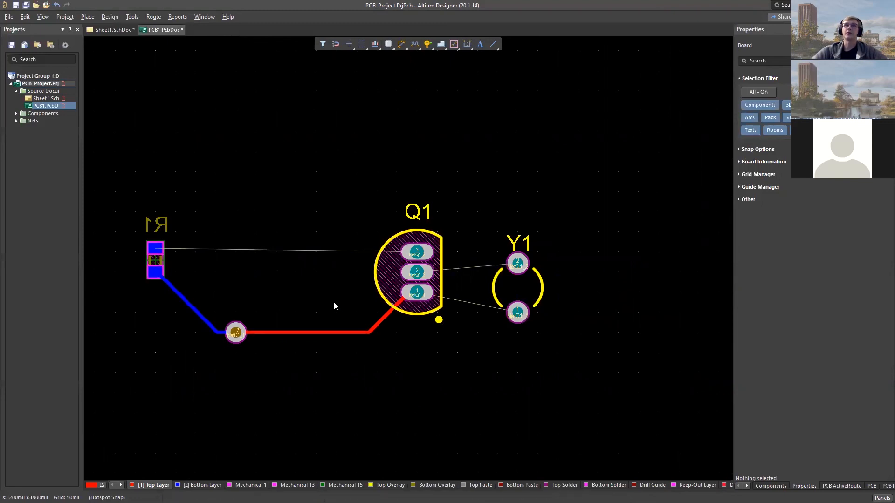
pyautogui.moveTo(322, 379); pyautogui.dragTo(382, 380, button='right')
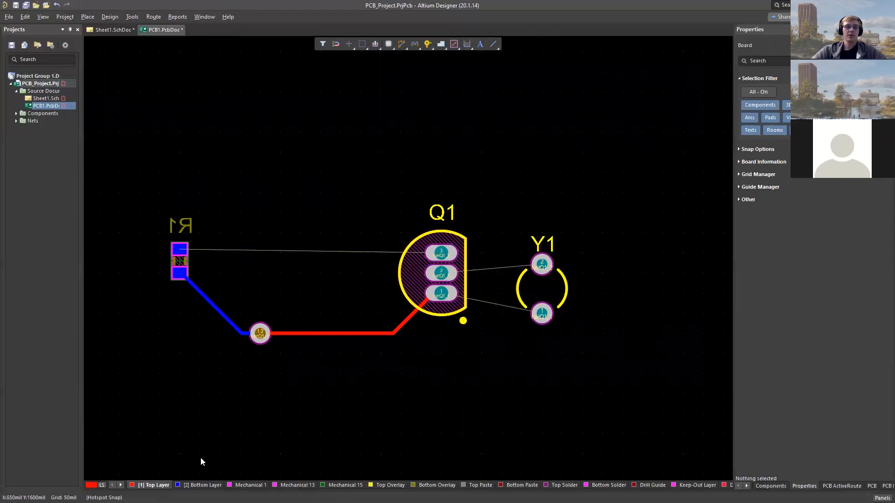
# - Switch the units to millimetres, check the properties of Q1, R1's lower pad and R1, and switch back to mils
pyautogui.press('q')
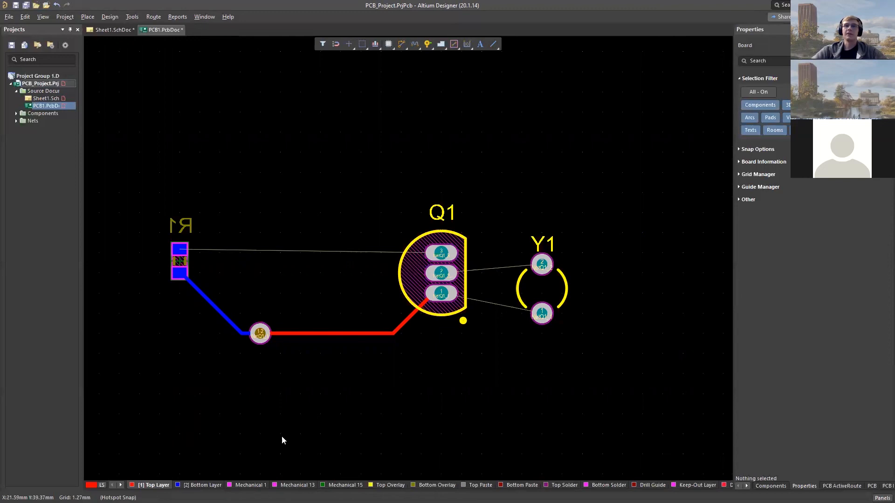
pyautogui.click(437, 282)
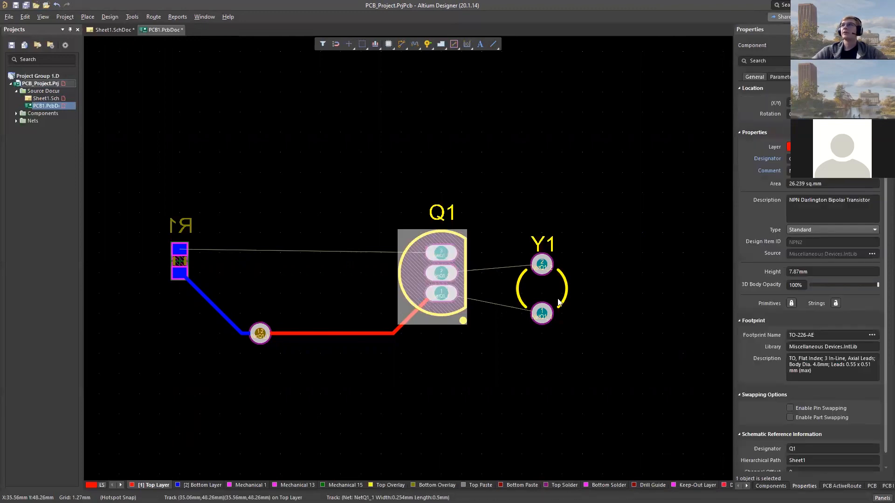
pyautogui.click(181, 273)
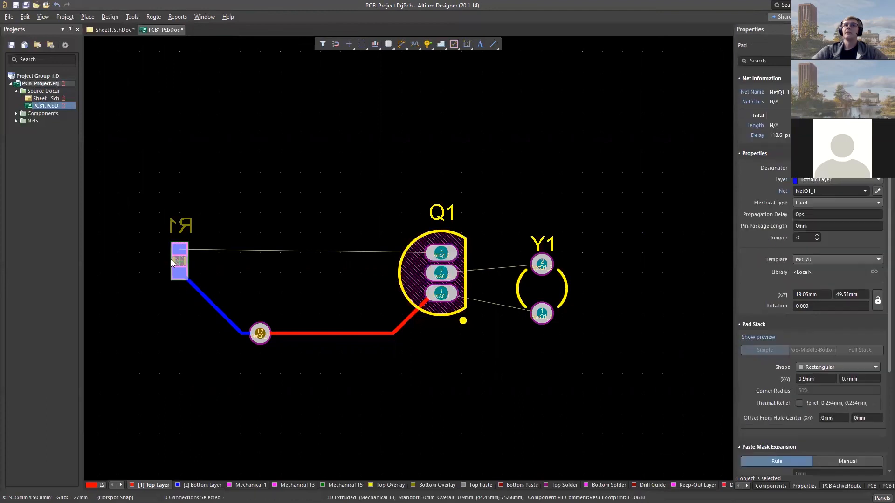
pyautogui.click(172, 261)
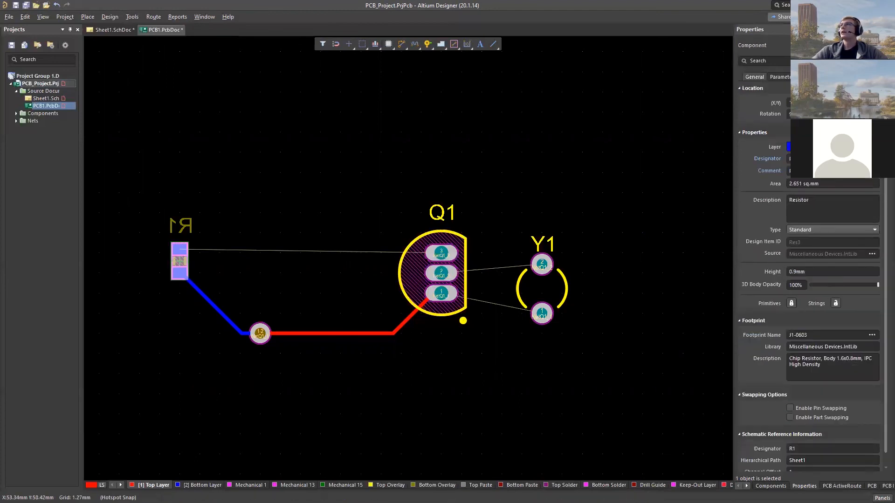
pyautogui.click(789, 102)
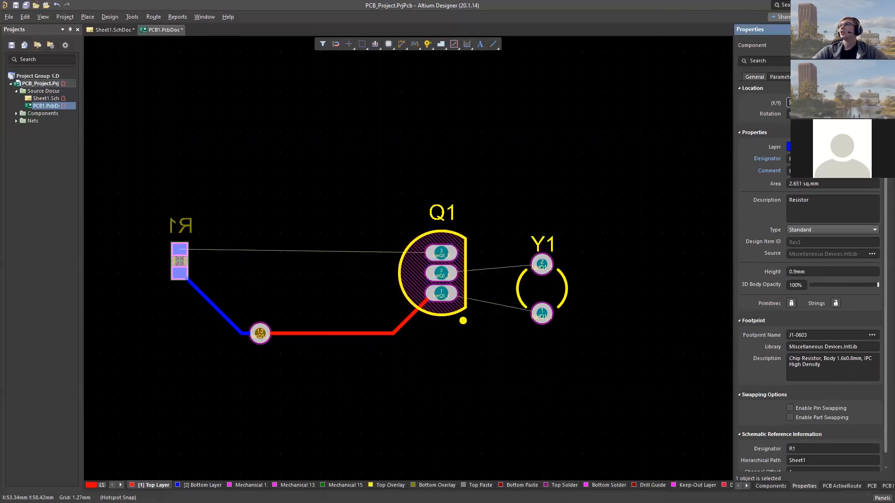
pyautogui.click(819, 271)
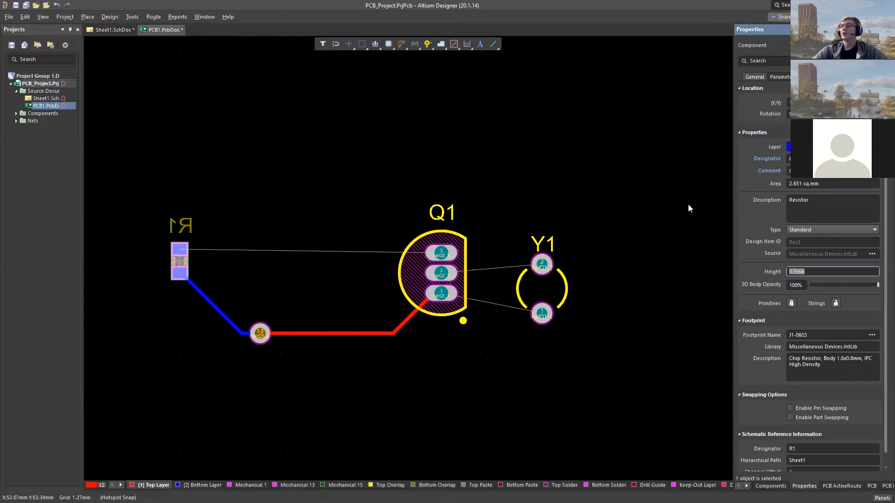
pyautogui.press('q')
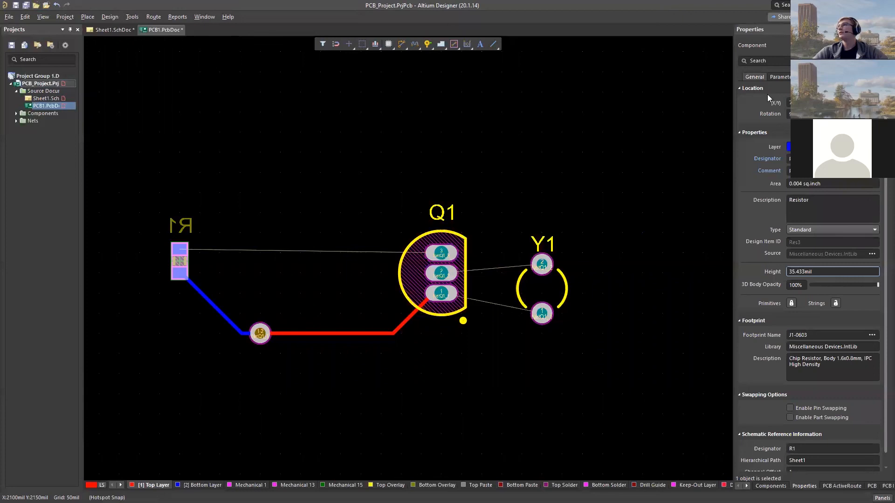
# - Delete all components, tracks and the via from the PCB, leaving the board empty
pyautogui.keyDown('shift'); pyautogui.hscroll(2, 567, 225); pyautogui.keyUp('shift')
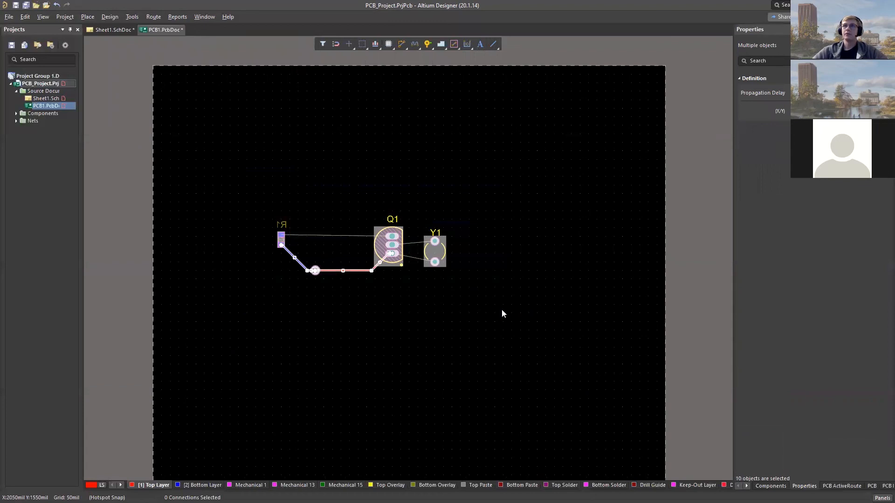
pyautogui.press('Delete')
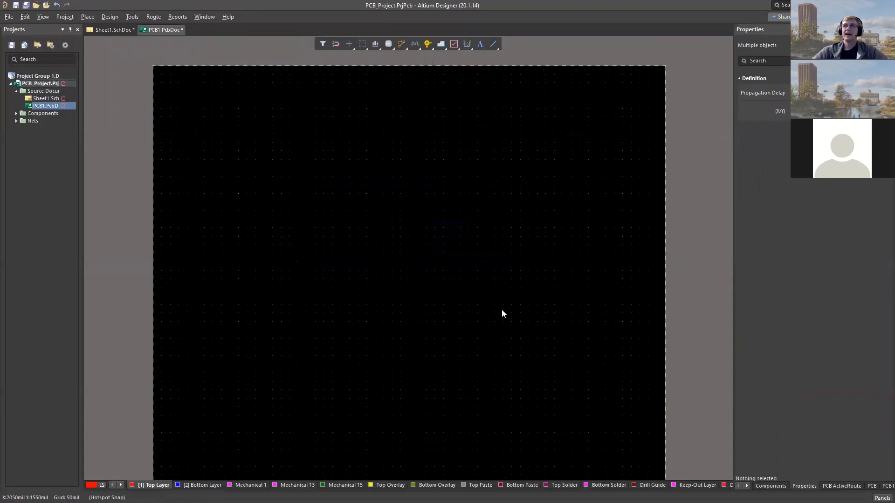
pyautogui.moveTo(373, 273); pyautogui.dragTo(396, 249, button='right')
pyautogui.keyDown('ctrl'); pyautogui.scroll(-1, 370, 256); pyautogui.keyUp('ctrl')
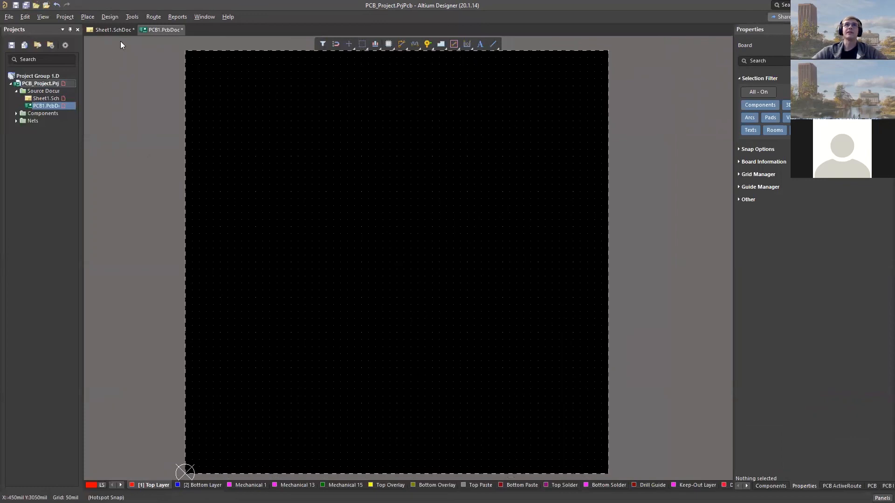
pyautogui.moveTo(402, 195); pyautogui.dragTo(402, 186, button='right')
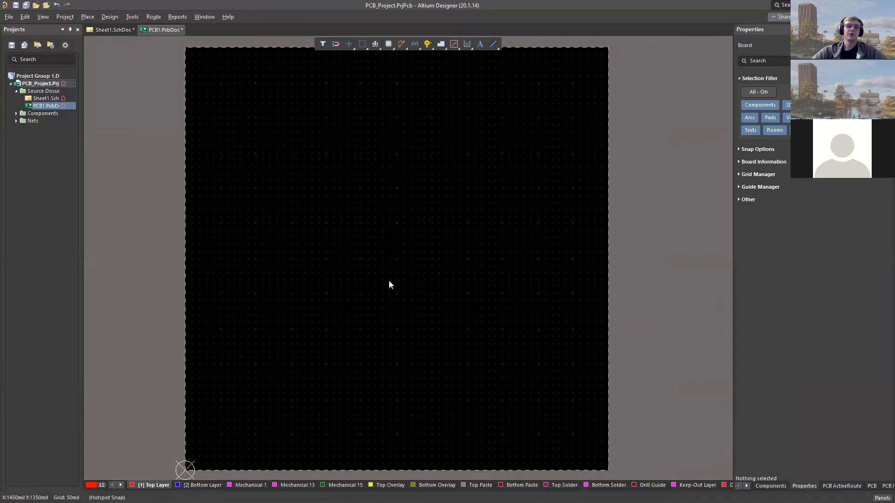